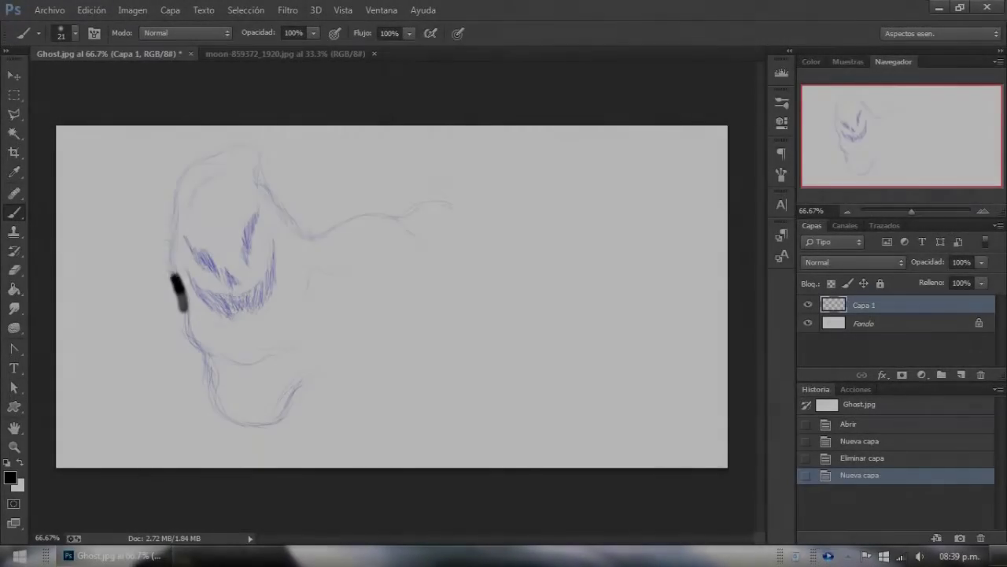
Trace the ghost's head, body and a trailing wisp in thick black strokes.
mouse_move(183, 311)
mouse_down()
mouse_move(254, 143)
mouse_move(299, 226)
mouse_move(421, 230)
mouse_up()
drag(170, 267, 315, 354)
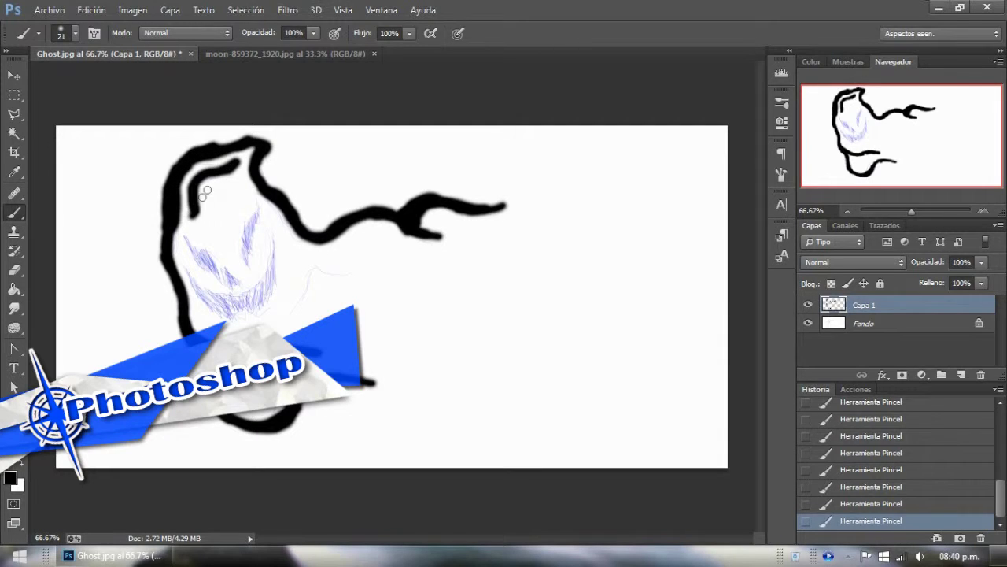
drag(293, 297, 403, 274)
Reduce the brush to size 9 and select the black outline layer.
click(75, 33)
drag(87, 77, 85, 77)
click(245, 260)
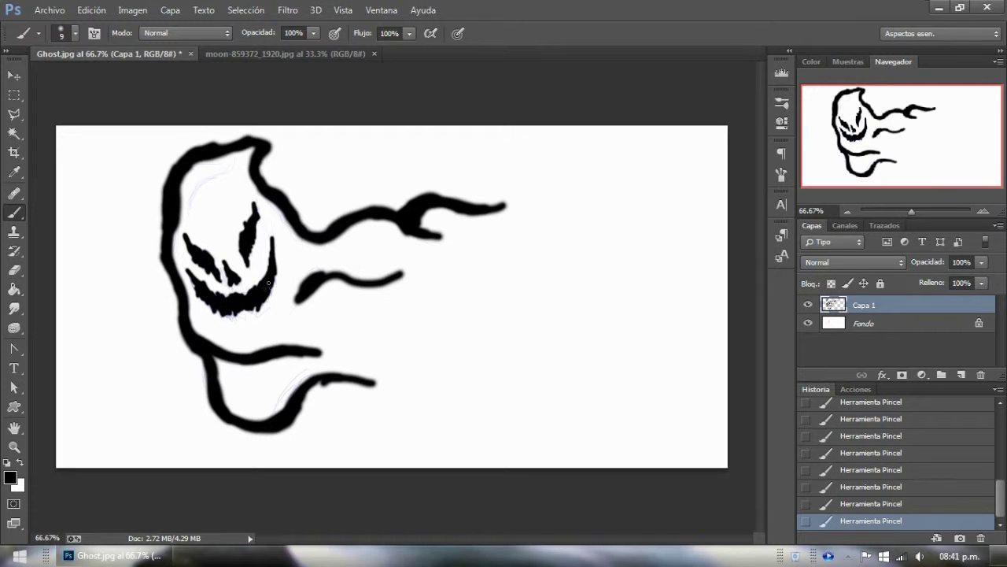
click(15, 310)
right_click(315, 184)
key(Escape)
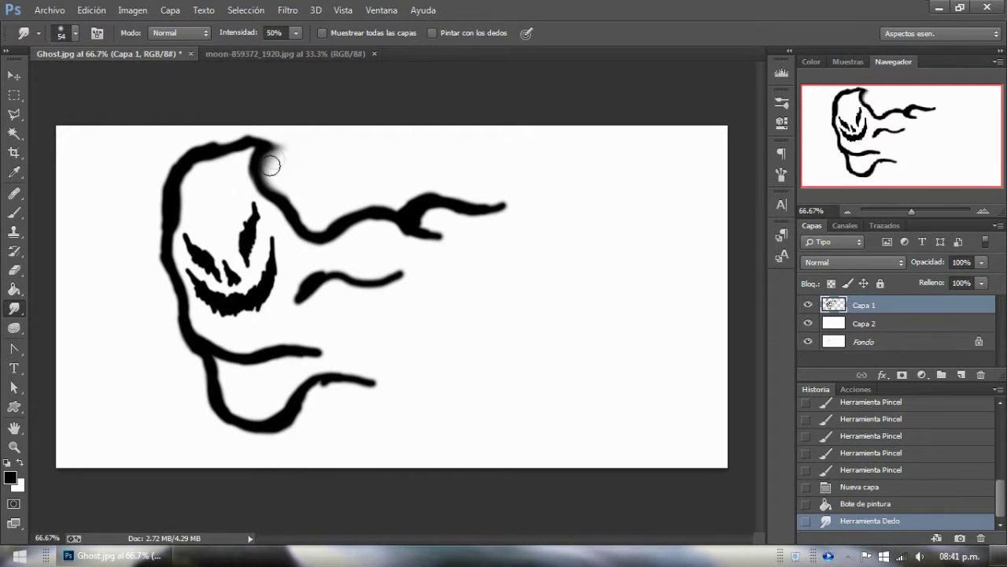
Smudge the ghost's upper stroke rightward into smoke, shrinking the smudge brush to 36.
drag(335, 212, 536, 213)
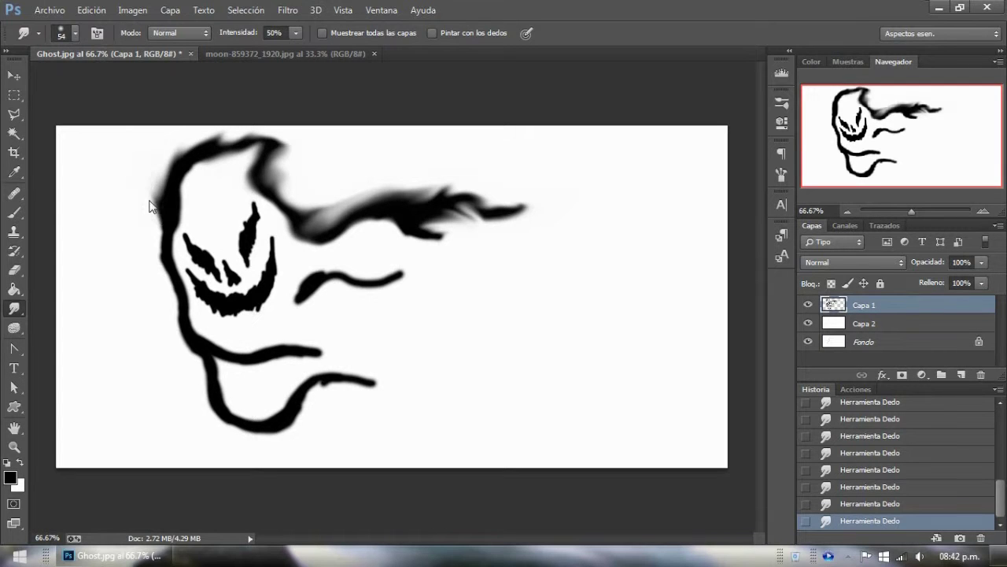
click(77, 35)
click(183, 331)
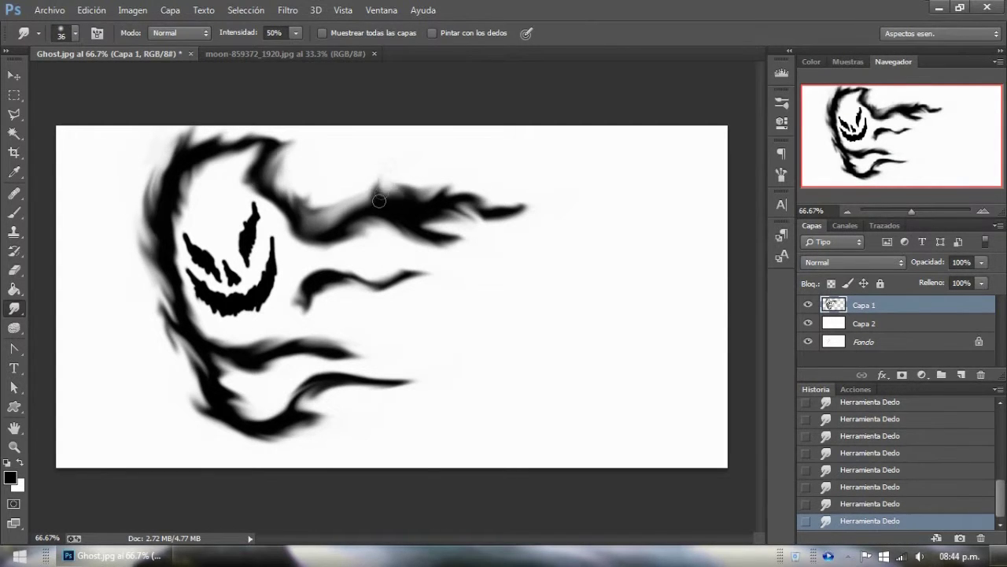
drag(378, 188, 539, 214)
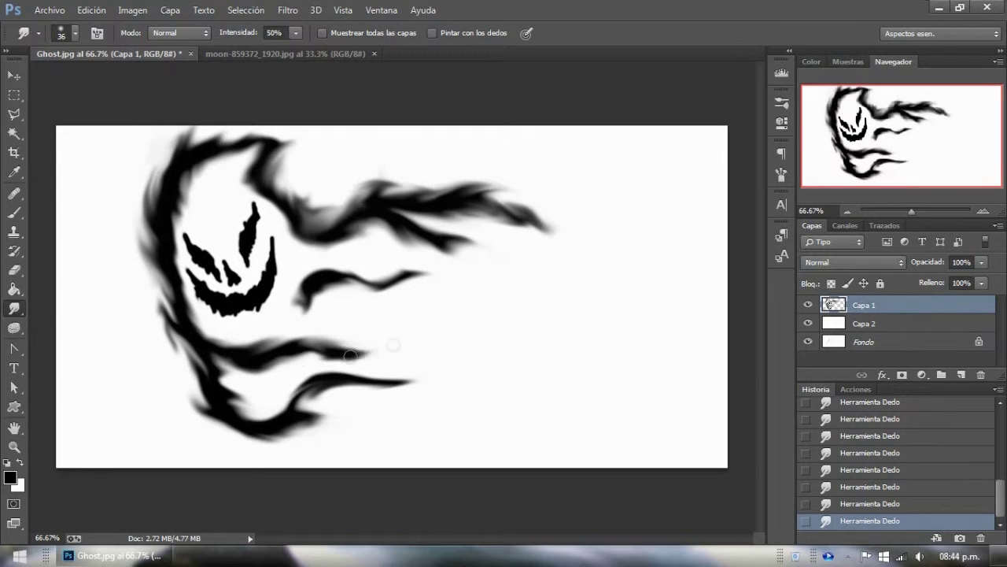
Shrink the smudge brush to 19 px and lower the ghost layer's opacity to 71%.
click(76, 33)
double_click(236, 243)
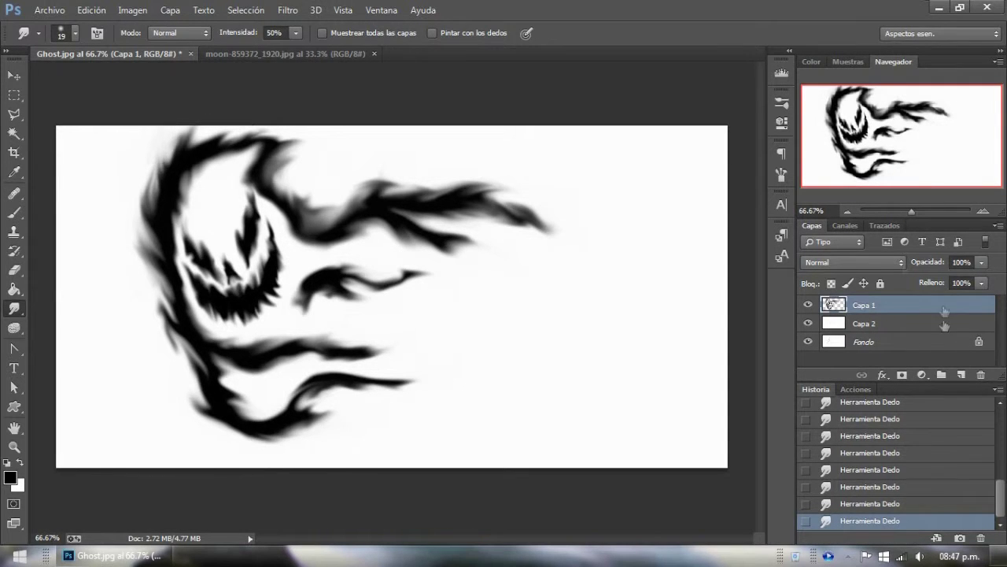
drag(917, 263, 928, 266)
click(288, 9)
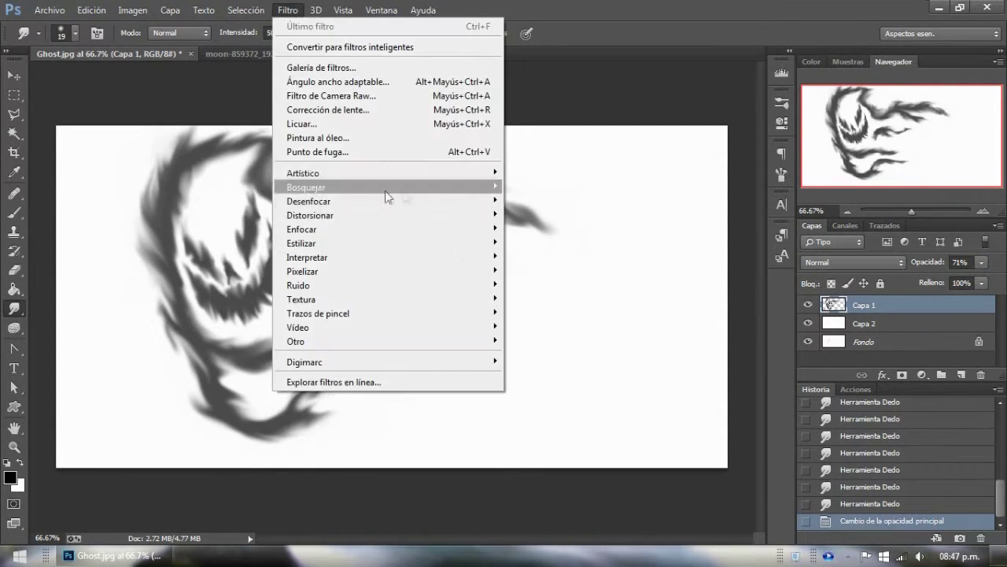
Apply a Gaussian blur to the ghost layer and nudge it slightly.
click(259, 367)
click(749, 191)
key(v)
drag(456, 179, 460, 183)
Duplicate the blurred ghost and erase parts of the copy with a 303 px soft eraser.
key(ctrl+j)
key(m)
key(e)
click(75, 33)
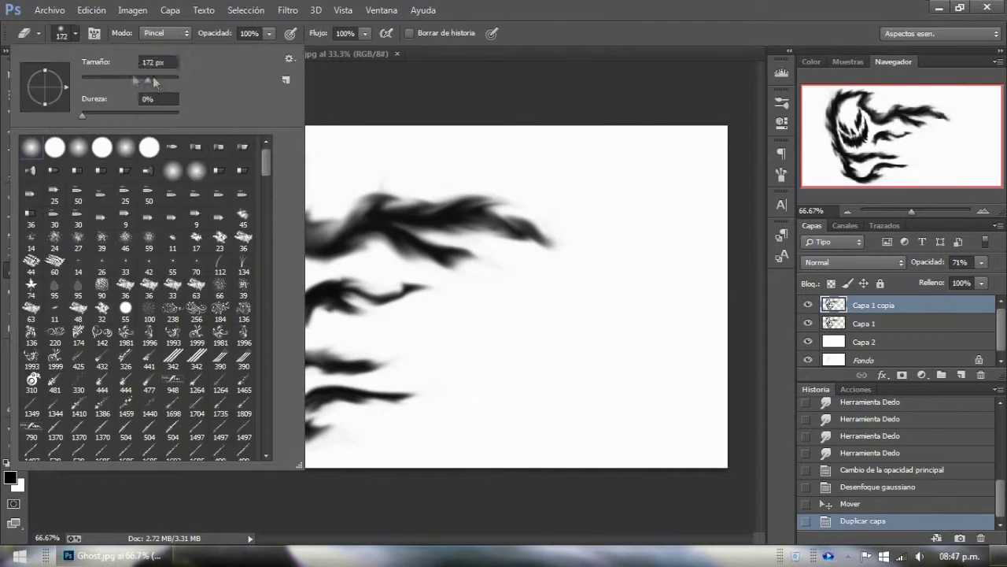
mouse_move(359, 180)
mouse_down()
mouse_move(225, 157)
mouse_move(309, 338)
mouse_up()
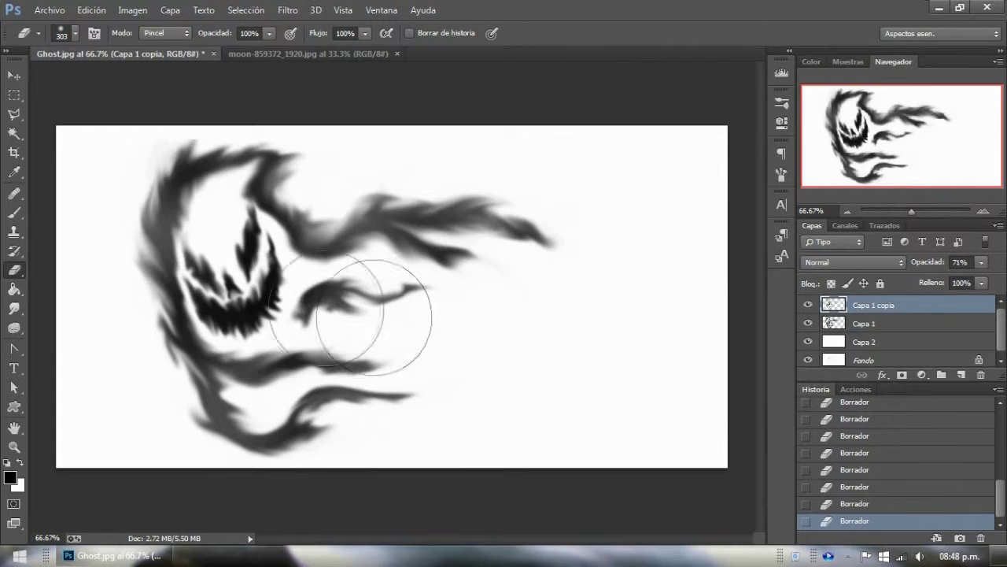
Swap the foreground and background colours and add a new empty layer for painting.
key(b)
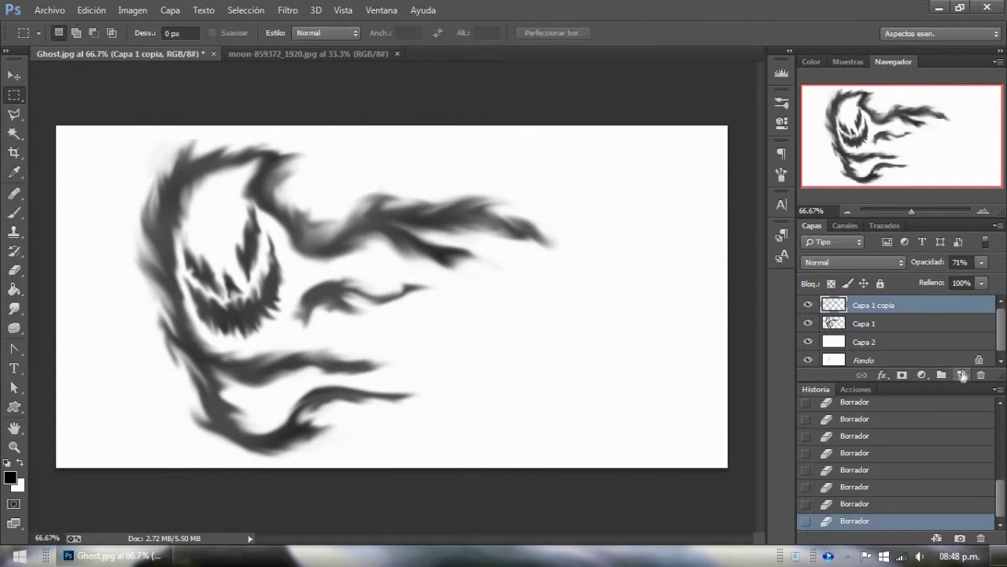
click(961, 375)
key(x)
click(75, 33)
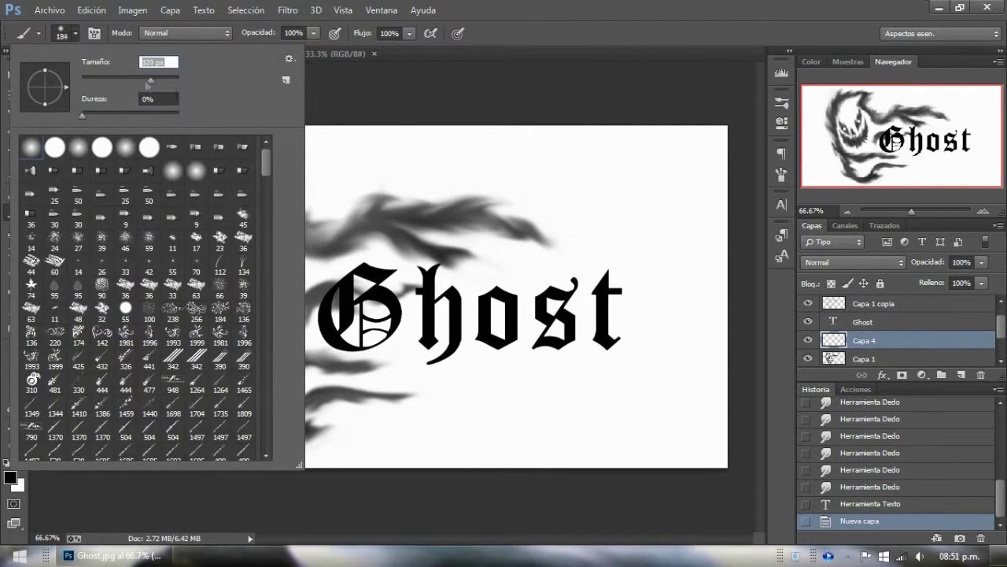
Paint large black soft blotches around the scene with a 123 px brush.
key(Return)
drag(315, 149, 582, 142)
mouse_move(314, 181)
mouse_down()
mouse_move(614, 144)
mouse_move(698, 393)
mouse_move(600, 425)
mouse_move(158, 438)
mouse_move(124, 344)
mouse_move(147, 118)
mouse_move(48, 347)
mouse_up()
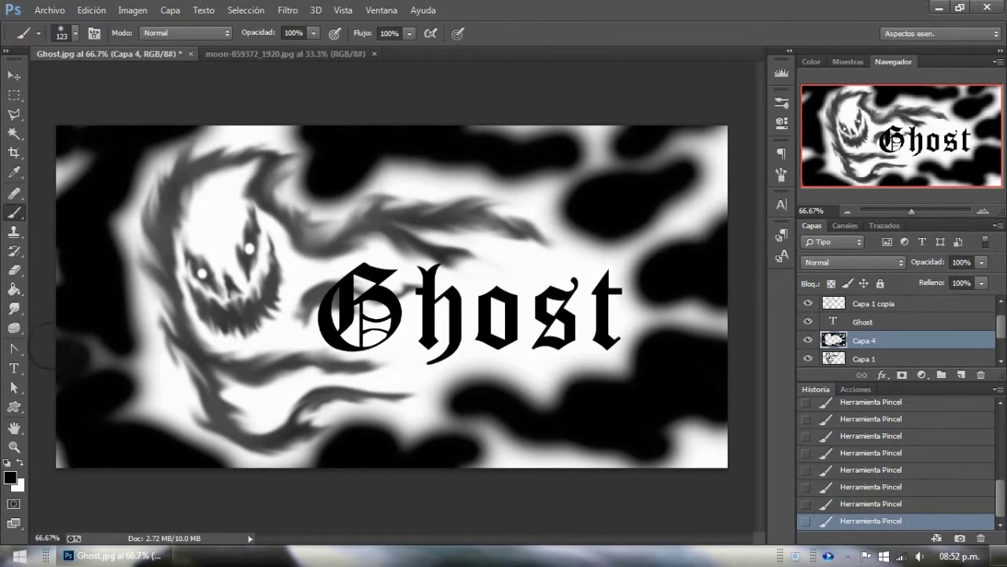
Apply a radial blur and then a Gaussian blur to the blotches.
click(288, 10)
click(184, 421)
click(556, 149)
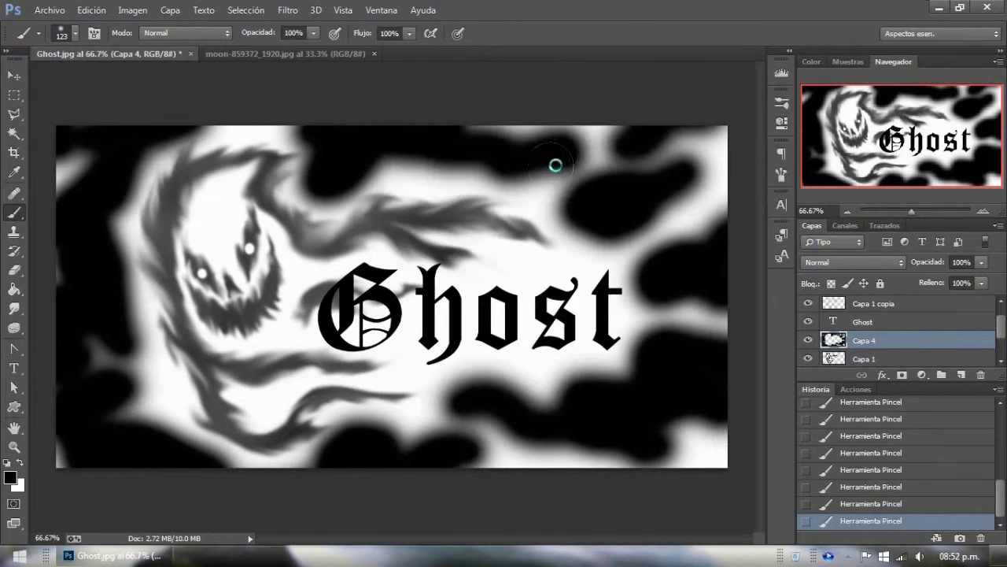
click(288, 9)
click(204, 344)
key(Return)
Radial-blur the blotches twice more and zoom out to check the framed image.
click(288, 9)
click(551, 346)
click(551, 149)
click(289, 10)
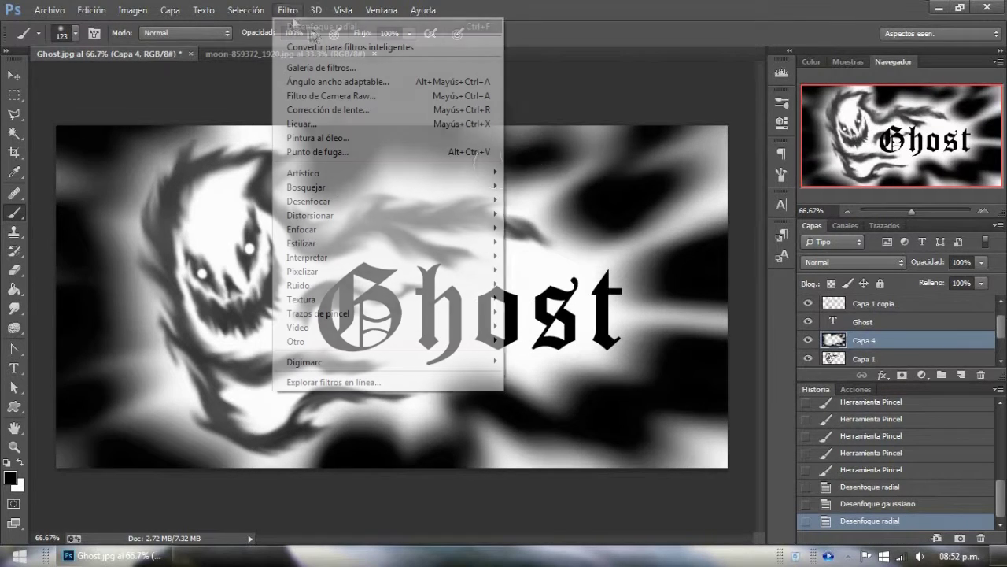
click(75, 33)
drag(912, 211, 909, 212)
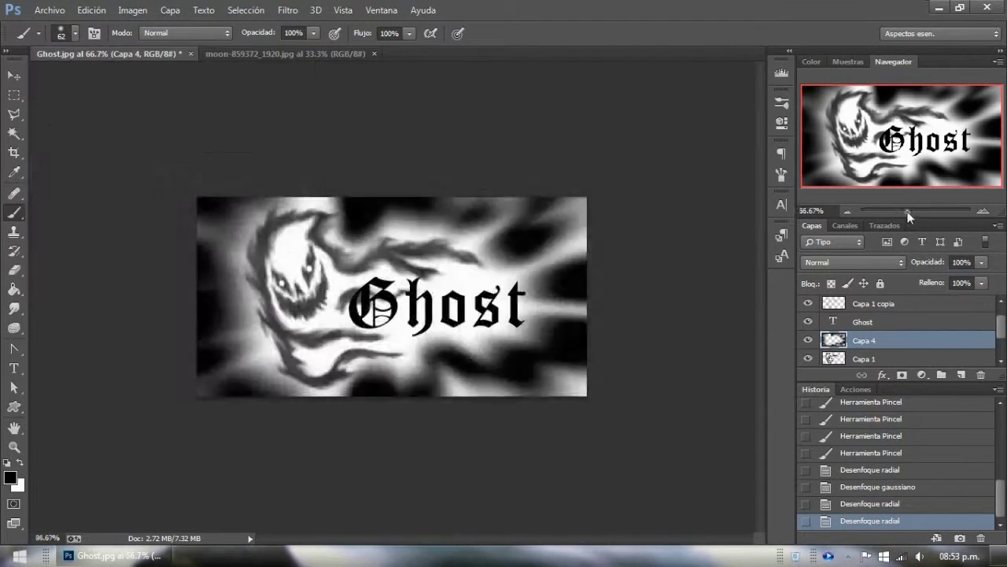
drag(926, 262, 917, 262)
click(961, 375)
click(922, 375)
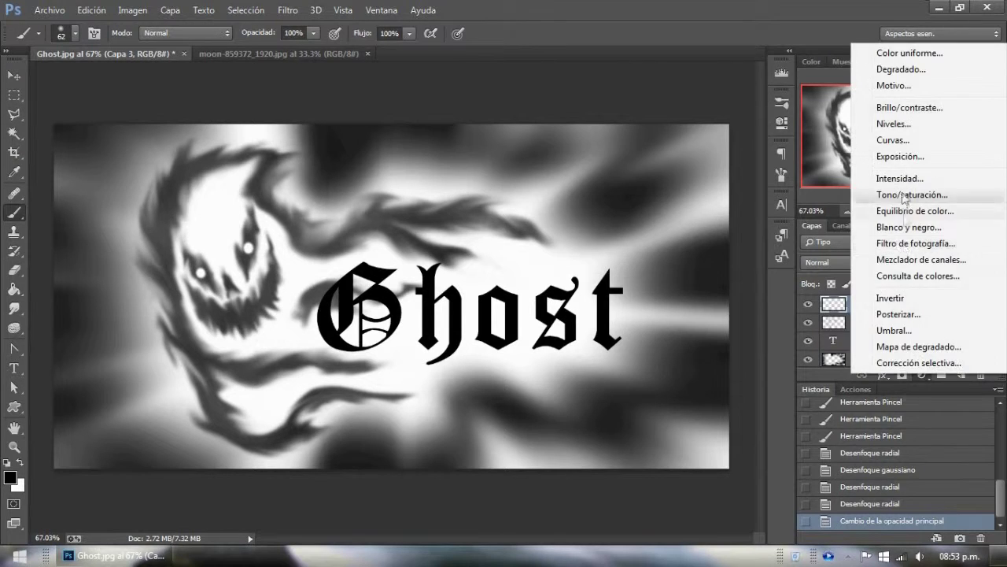
Add a cool blue Photo Filter adjustment layer to tint the scene.
click(917, 243)
click(674, 139)
click(653, 203)
On a new layer, paint dark streaks along the edges with a 51 px brush.
click(781, 123)
key(ctrl+shift+alt+n)
click(75, 33)
drag(708, 196, 596, 191)
drag(629, 125, 423, 146)
drag(141, 169, 59, 118)
mouse_move(110, 275)
mouse_down()
mouse_move(59, 329)
mouse_move(94, 460)
mouse_up()
drag(551, 425, 724, 433)
drag(512, 437, 377, 449)
drag(95, 425, 213, 452)
drag(67, 385, 83, 196)
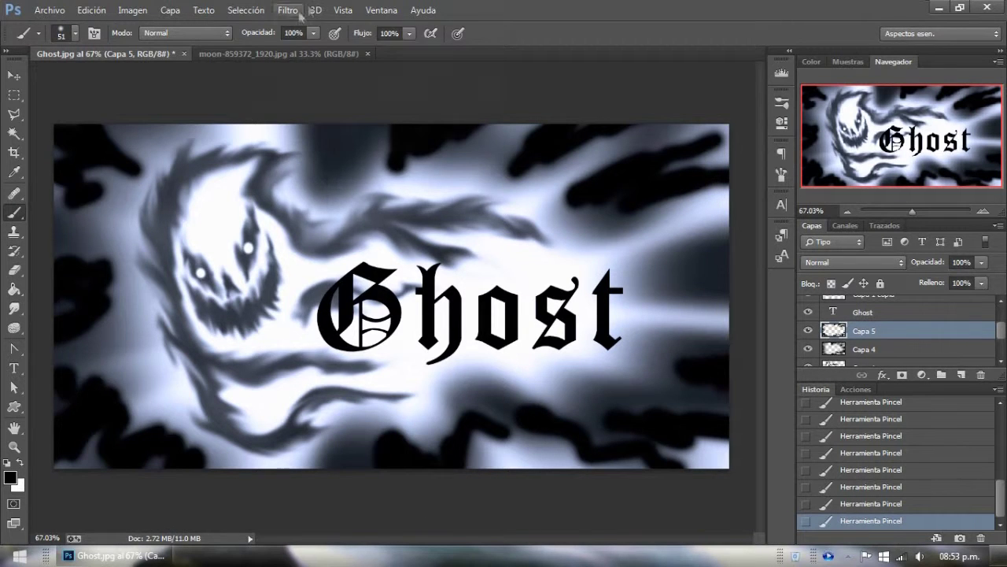
Radial-blur the new edge streaks twice by repeating the last filter.
click(300, 16)
click(303, 26)
click(303, 26)
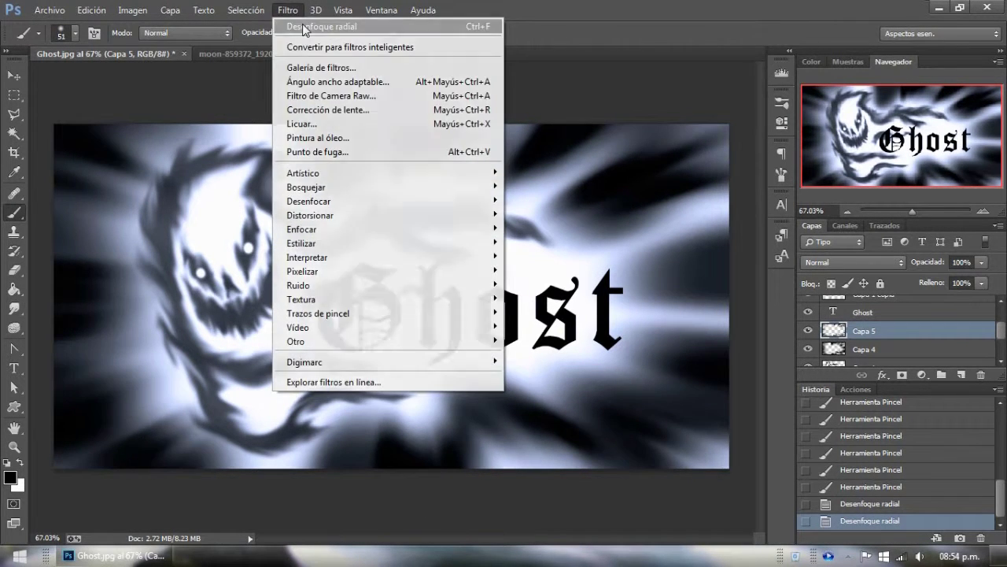
click(303, 26)
key(m)
right_click(850, 313)
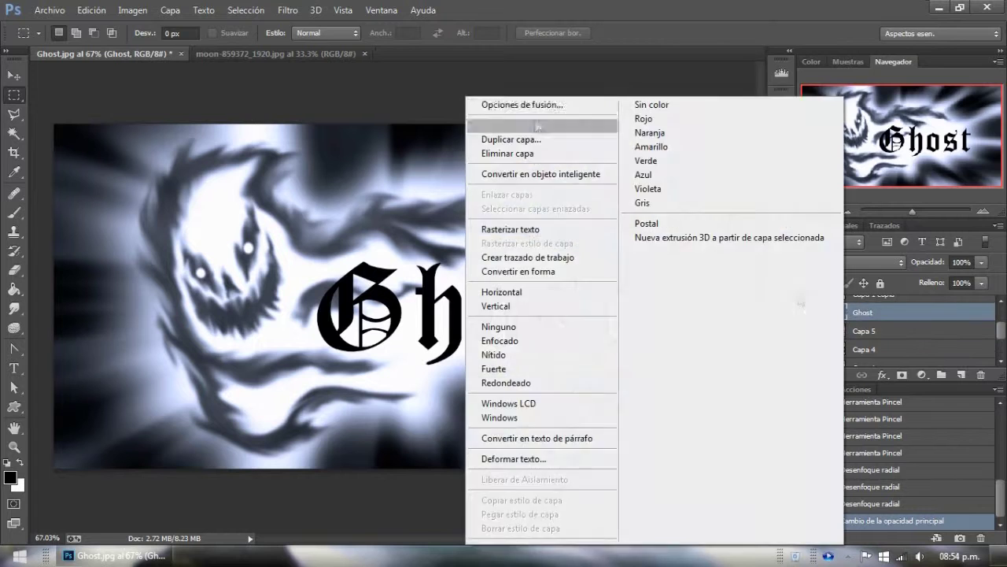
Give the Ghost text a drop shadow with distance 9 and spread 15, and set its fill to 0%.
click(522, 104)
click(535, 288)
click(567, 287)
drag(759, 179, 762, 176)
drag(753, 159, 756, 159)
drag(804, 114, 814, 118)
click(993, 73)
drag(952, 241, 905, 241)
Add an outer glow and an adjusted inner shadow to the Ghost text.
right_click(866, 315)
click(674, 194)
click(535, 271)
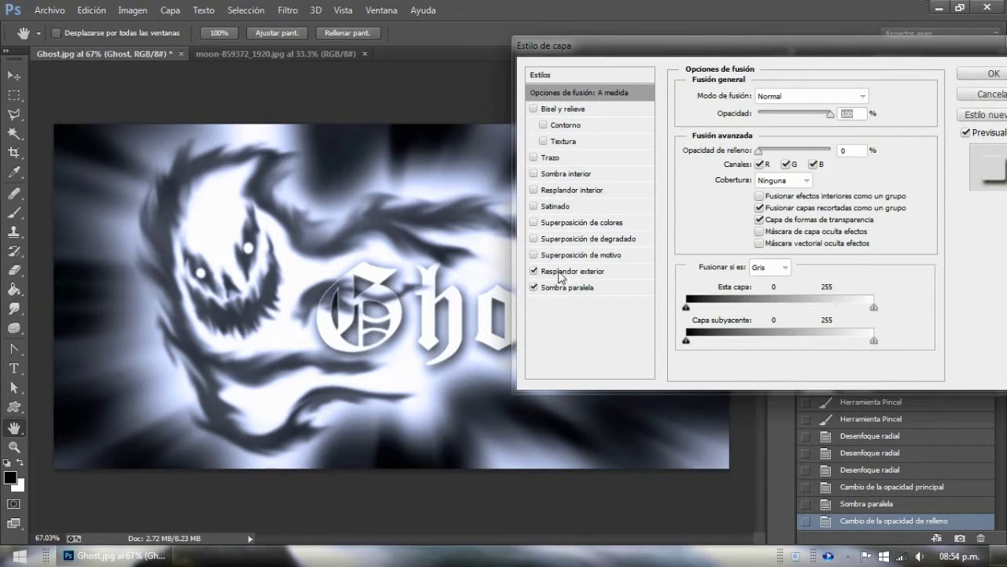
click(573, 271)
click(534, 173)
click(565, 173)
drag(804, 114, 775, 114)
click(972, 75)
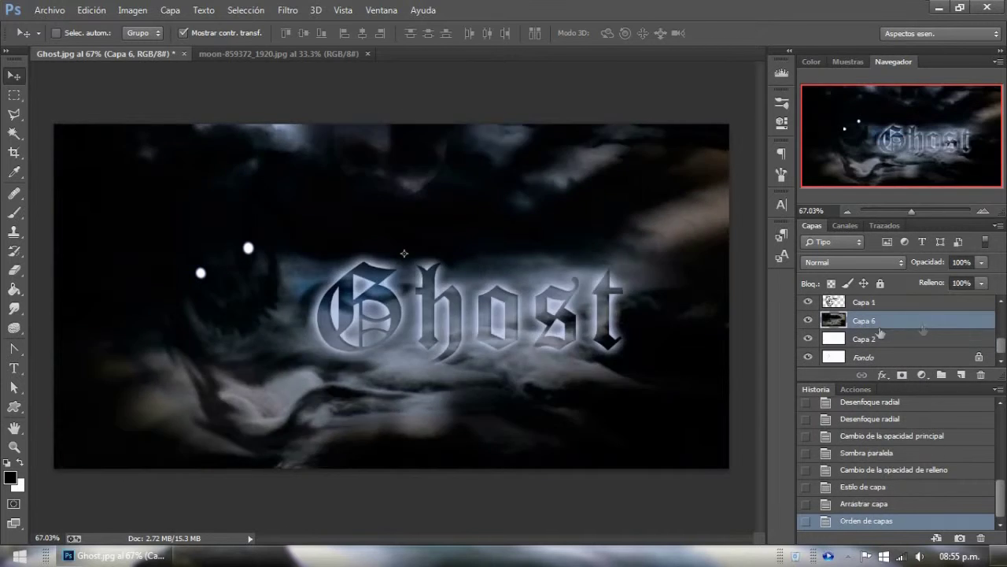
Move the clouds up-left and add a Levels adjustment with white input 140.
drag(492, 394, 441, 314)
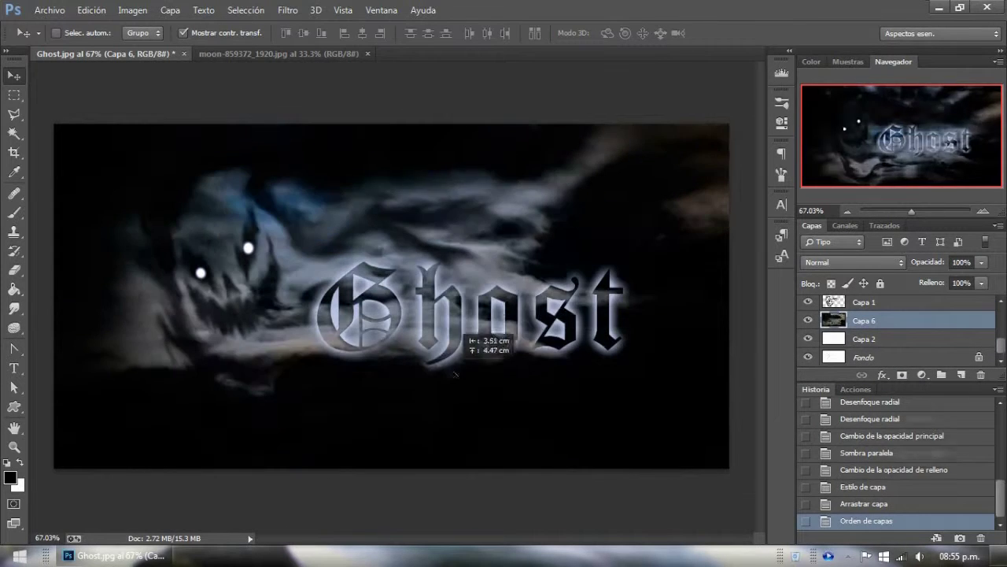
key(m)
click(923, 375)
click(846, 141)
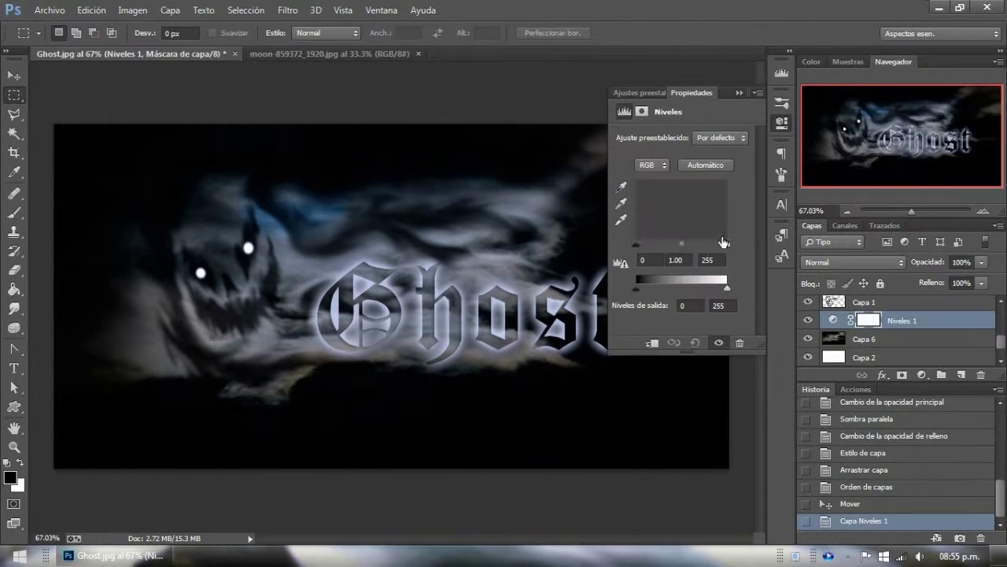
mouse_move(726, 245)
mouse_down()
mouse_move(659, 246)
mouse_move(669, 246)
mouse_up()
Reposition the clouds behind the ghost and drag a moon patch behind the Ghost text.
click(864, 338)
key(v)
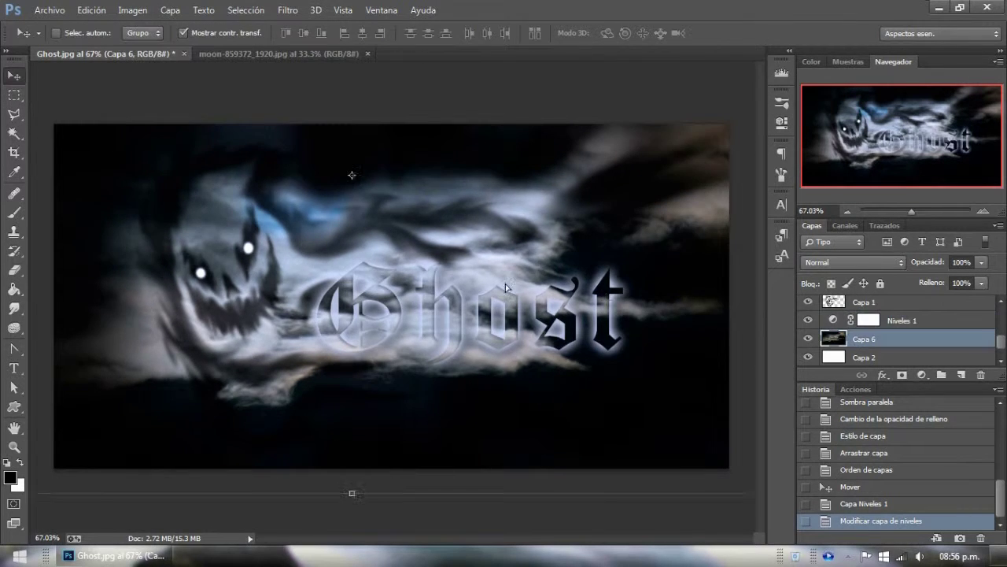
drag(505, 288, 521, 277)
key(m)
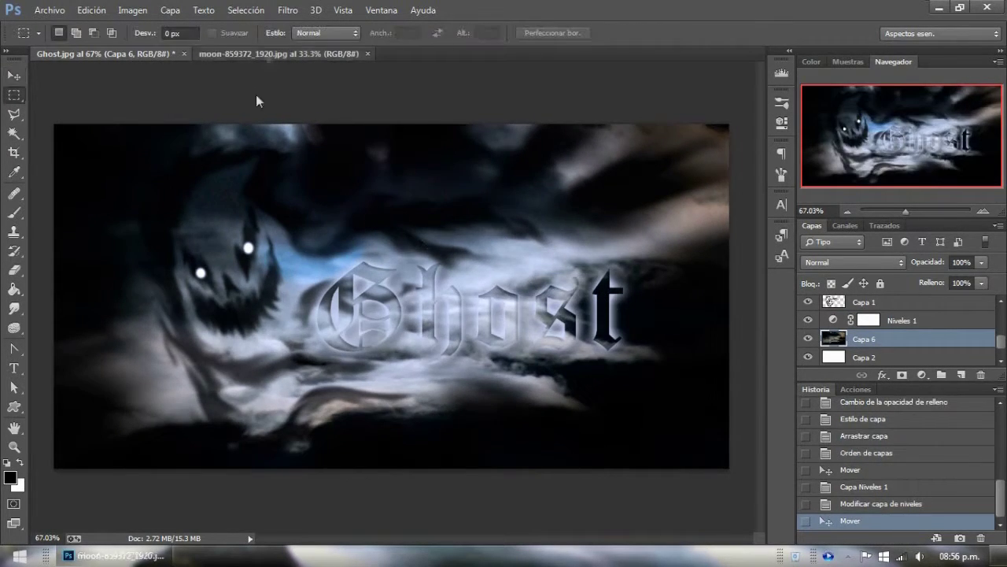
click(280, 54)
key(v)
mouse_move(386, 228)
mouse_down()
mouse_move(666, 355)
mouse_move(582, 323)
mouse_up()
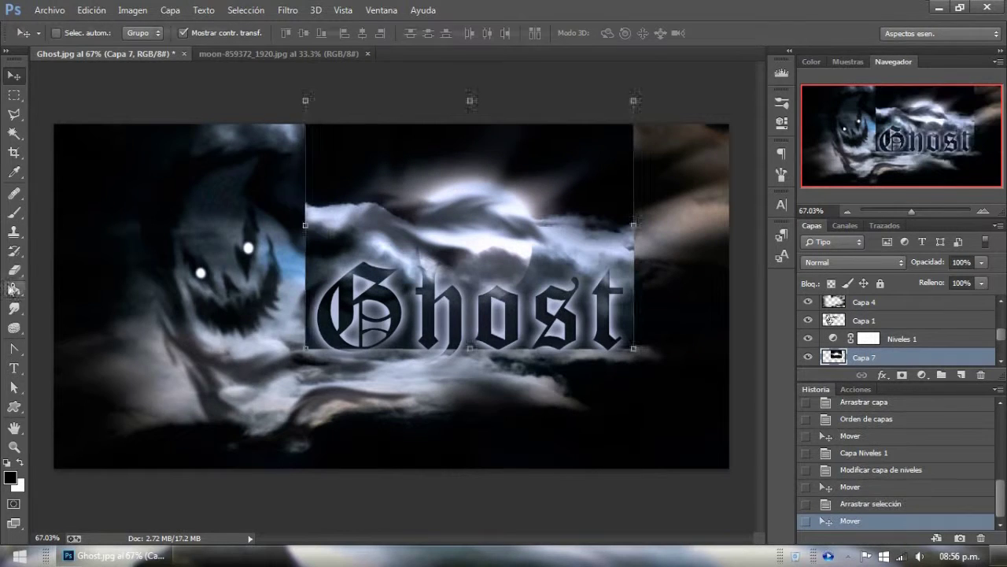
Erase the moon patch's hard edges with a soft eraser brush.
key(e)
right_click(334, 149)
click(314, 116)
mouse_move(629, 134)
mouse_down()
mouse_move(618, 207)
mouse_move(267, 315)
mouse_move(378, 124)
mouse_move(624, 297)
mouse_up()
Smudge the ghost smoke below the Ghost text with an 88 px brush.
click(14, 309)
click(74, 33)
key(Return)
key(alt+bracketright)
key(alt+bracketright)
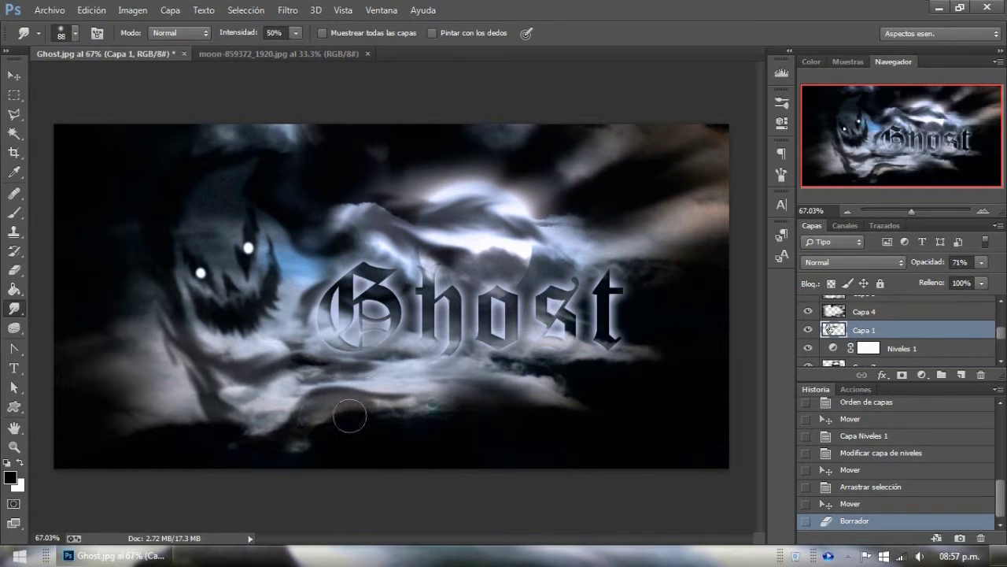
mouse_move(315, 368)
mouse_down()
mouse_move(346, 386)
mouse_move(463, 412)
mouse_up()
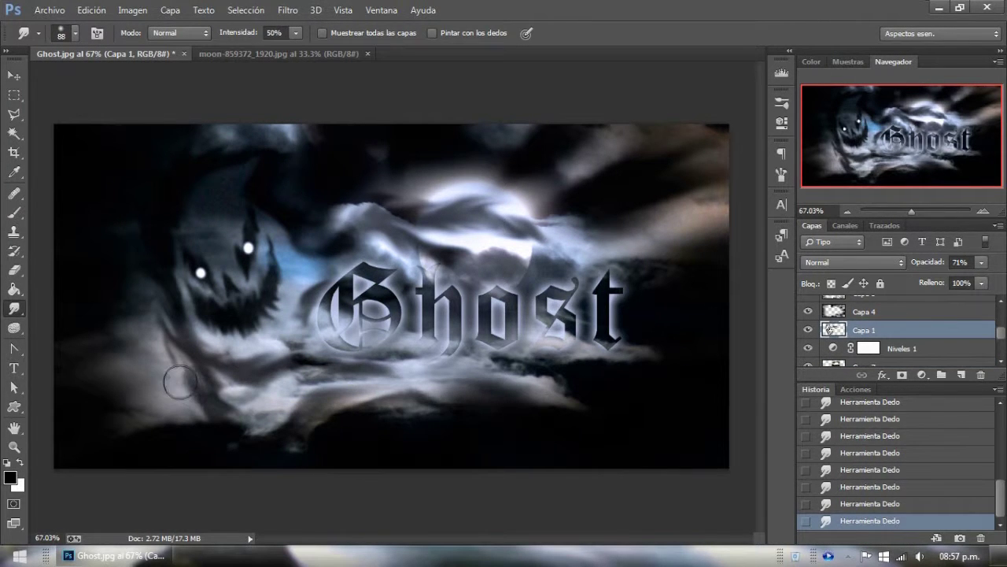
Duplicate the smudged smoke layer and radial-blur the copy.
key(m)
key(ctrl+j)
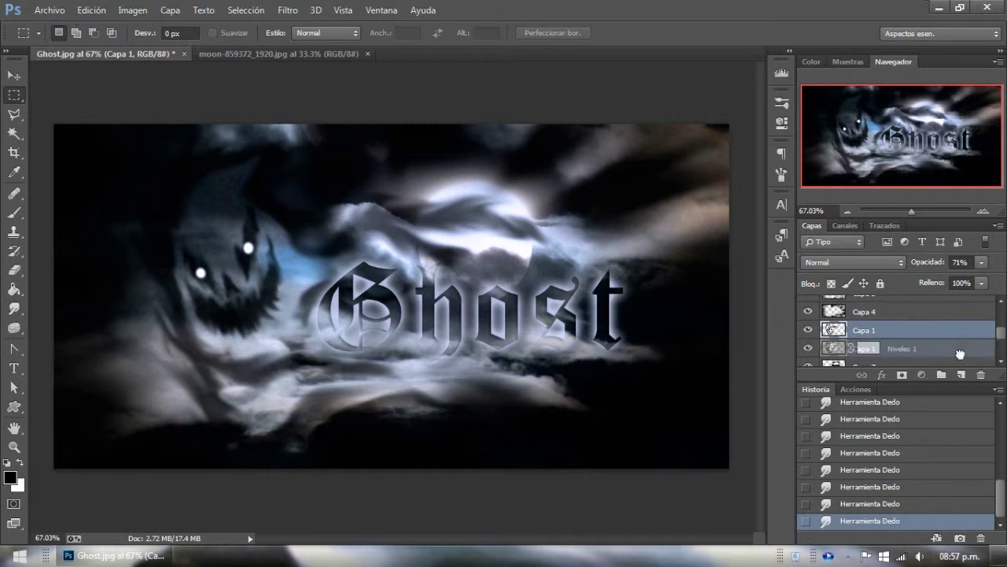
click(288, 9)
click(331, 29)
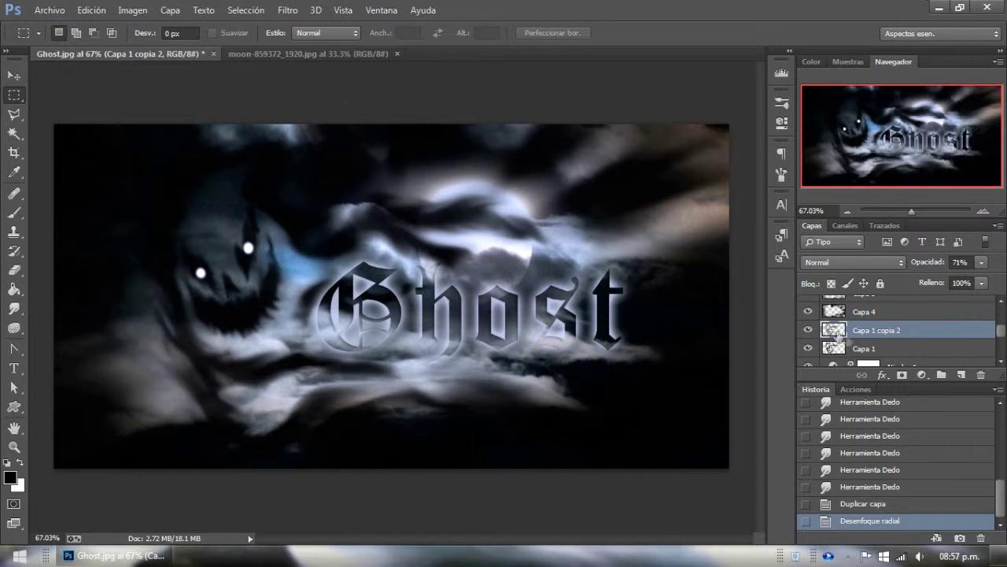
Give the copy a faint inner glow, set it to Superponer at 49%, and duplicate it upward.
double_click(840, 334)
click(534, 190)
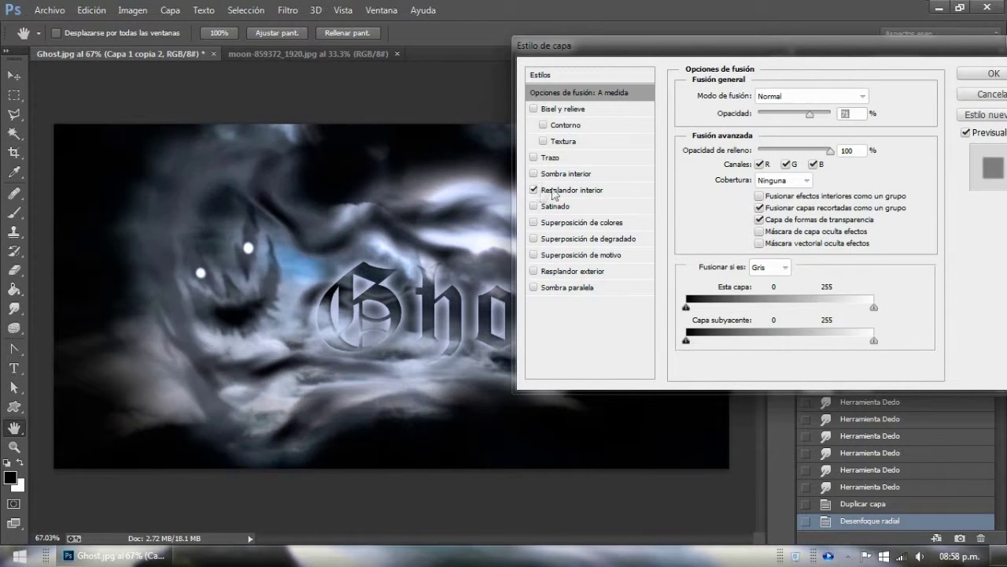
drag(804, 114, 762, 115)
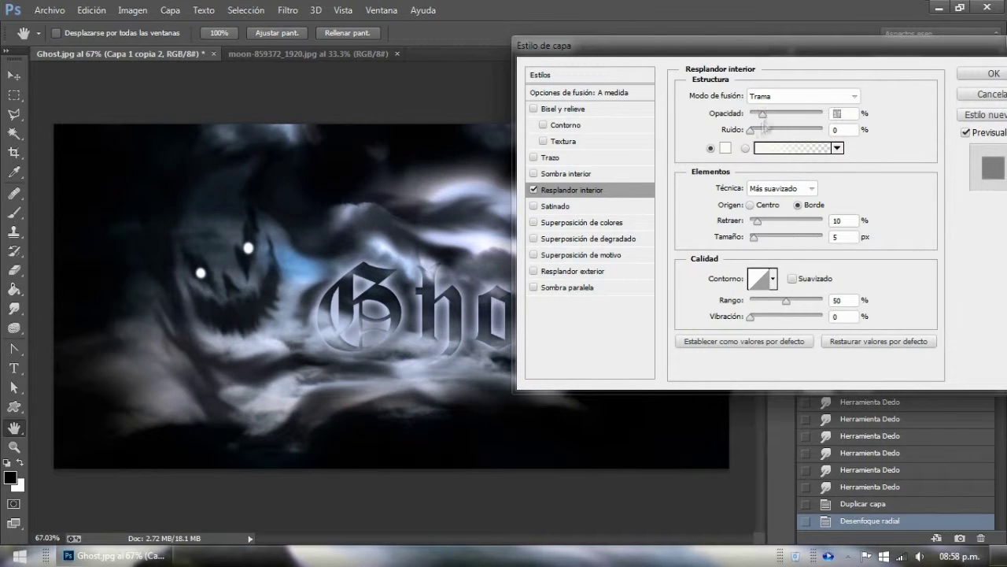
key(Return)
click(854, 262)
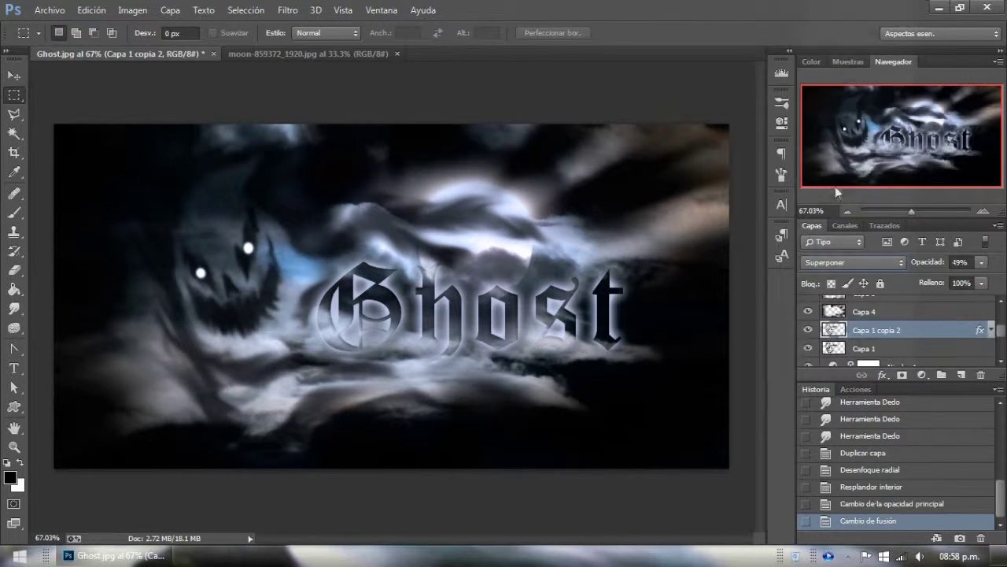
key(ctrl+j)
key(ctrl+bracketright)
Set the smoke copy to Overlay blending, invert its colours and enlarge it across the canvas.
key(shift+alt+o)
click(134, 10)
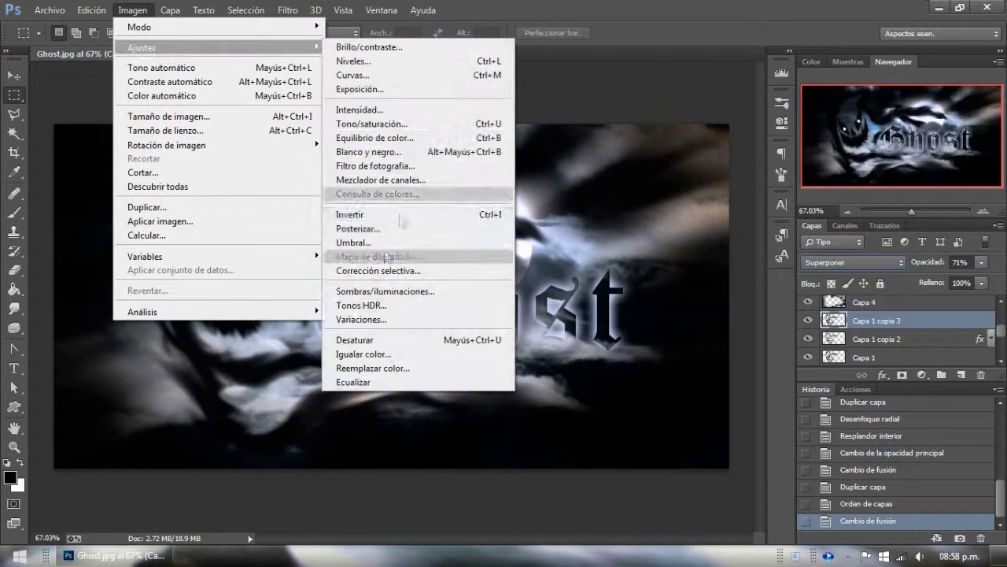
click(353, 218)
key(v)
drag(590, 467, 618, 479)
drag(90, 124, 83, 116)
drag(618, 117, 612, 116)
key(Return)
Delete the earlier blurred copy and add a second photo filter with a partly brushed mask.
key(m)
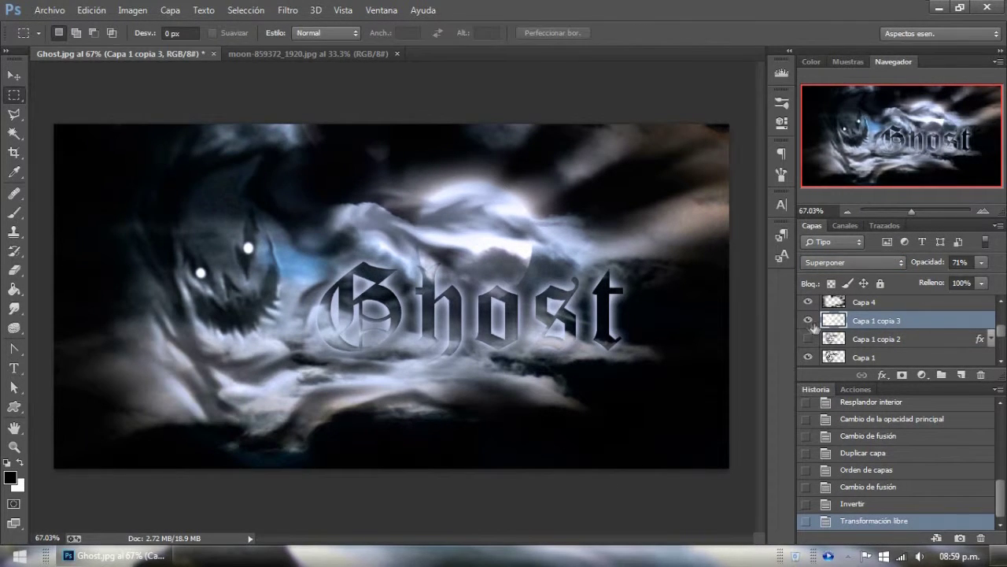
click(874, 339)
key(Delete)
scroll(887, 331, up, 5)
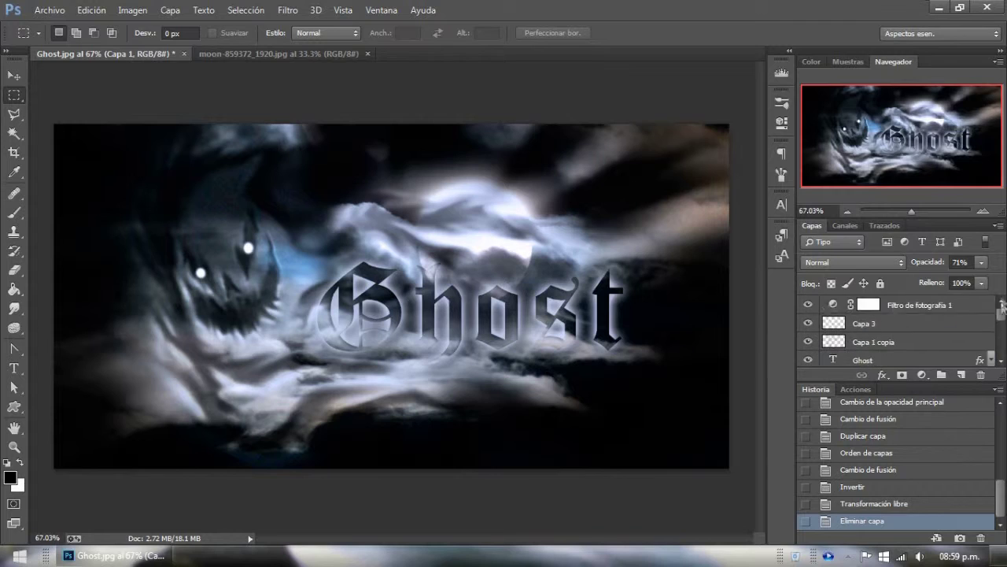
click(923, 375)
click(858, 199)
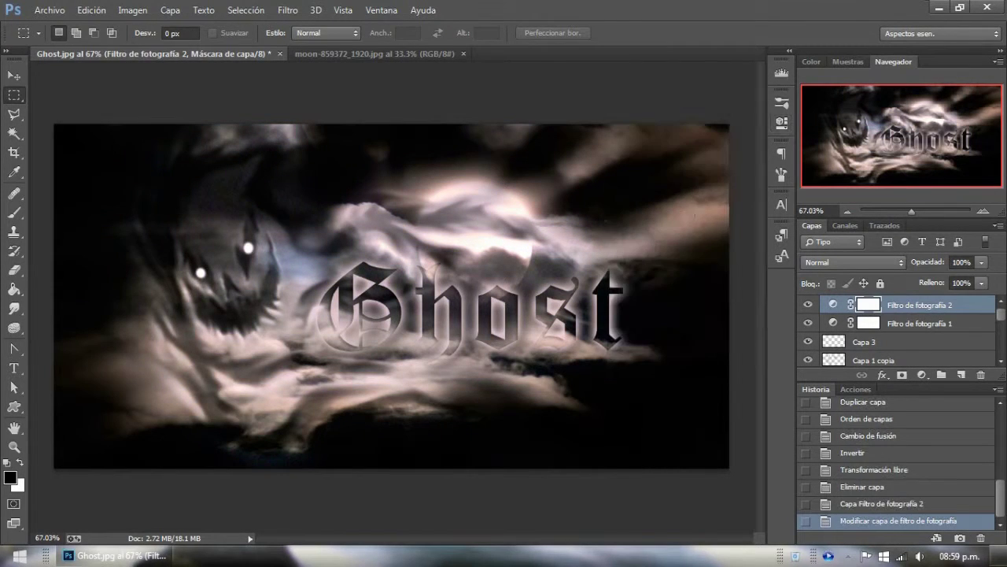
key(b)
click(67, 33)
drag(440, 236, 478, 167)
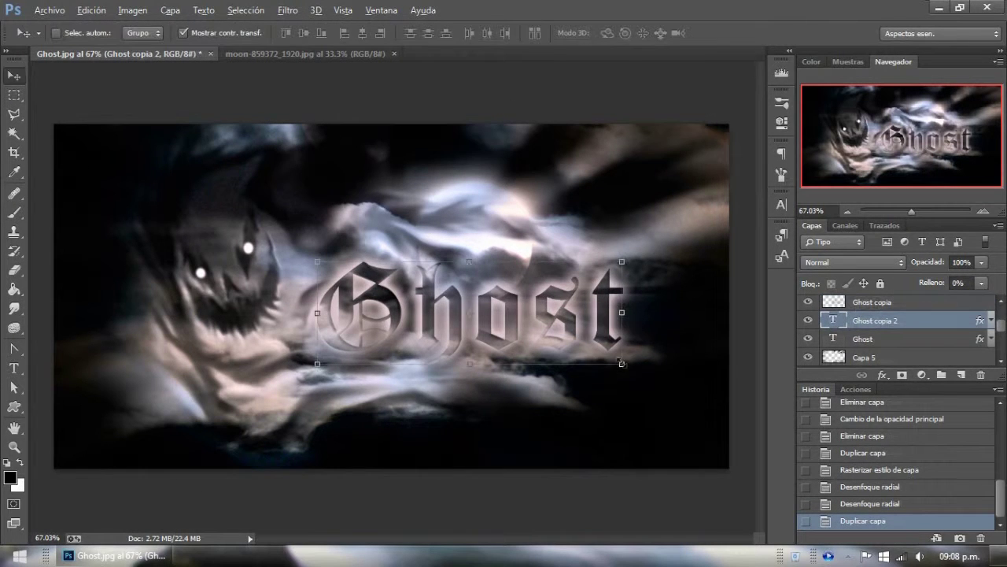
Stretch and slightly shrink the Ghost text copy, nudge it left, and set 91% opacity.
drag(621, 363, 641, 385)
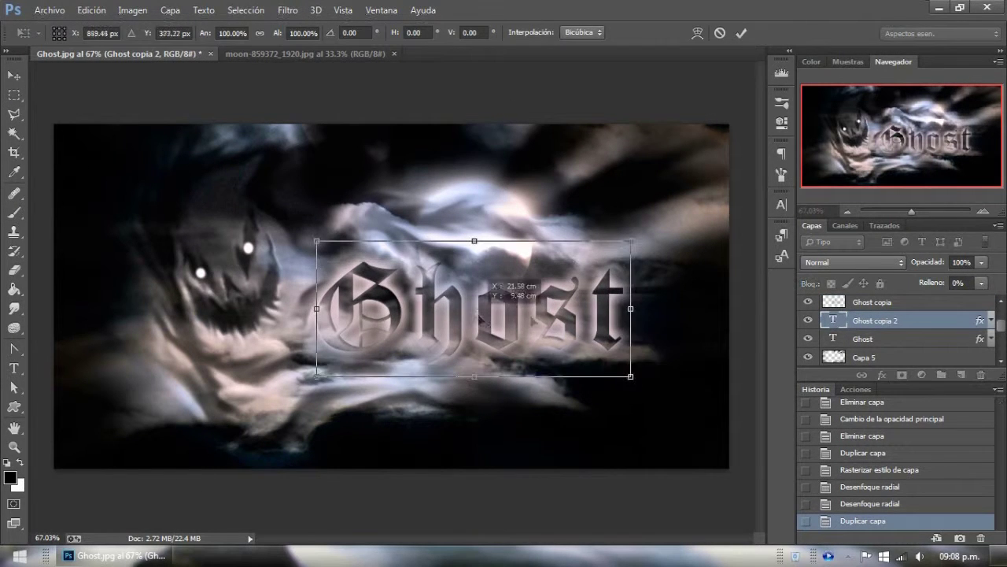
drag(306, 307, 296, 307)
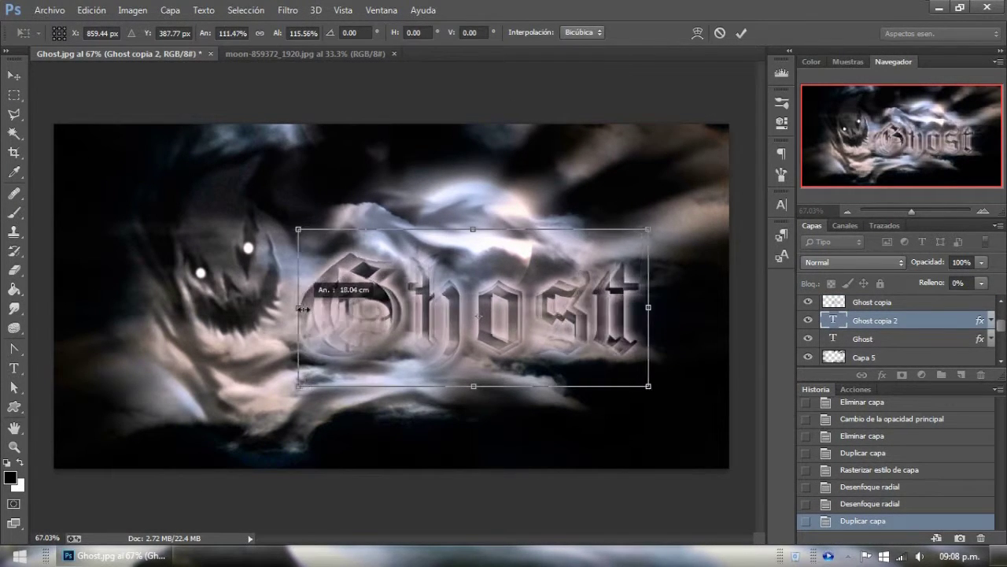
key(Return)
key(ctrl+t)
drag(300, 380, 305, 361)
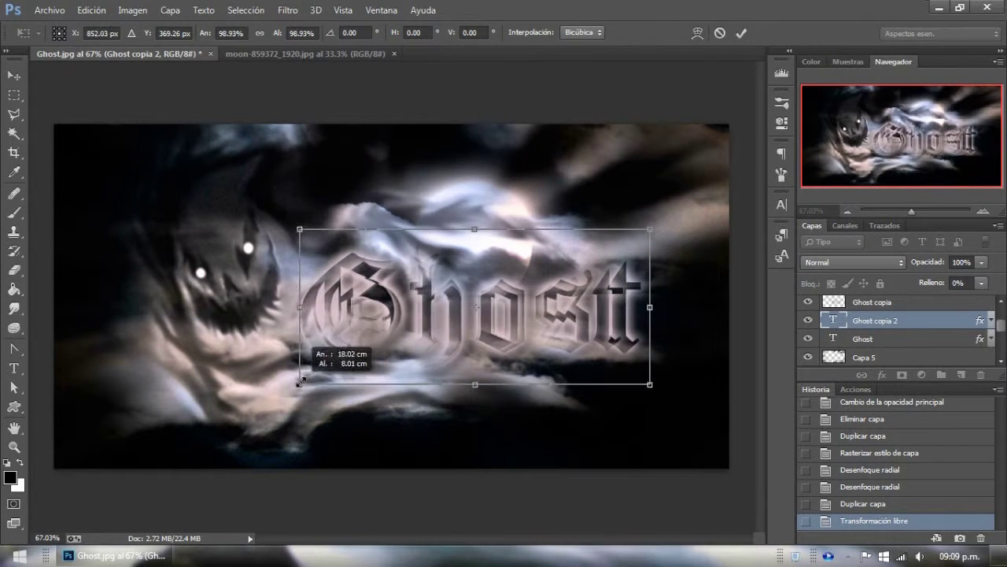
key(Return)
key(Left)
key(Left)
key(m)
key(5)
key(9)
Duplicate the copy beneath the Ghost layer, clear its effects, lower fill, and rasterize it for motion blur.
key(1)
key(ctrl+j)
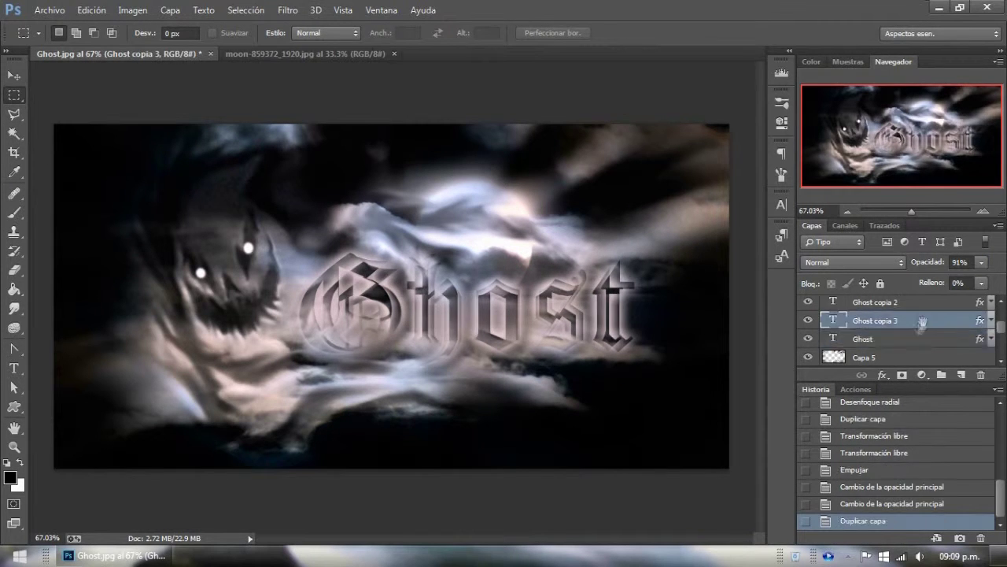
drag(866, 321, 866, 348)
drag(980, 320, 981, 374)
key(Return)
click(288, 10)
click(191, 310)
click(479, 226)
Motion-blur the text copy at distance 26 and place the rotated cross photo lower left.
drag(773, 429, 741, 431)
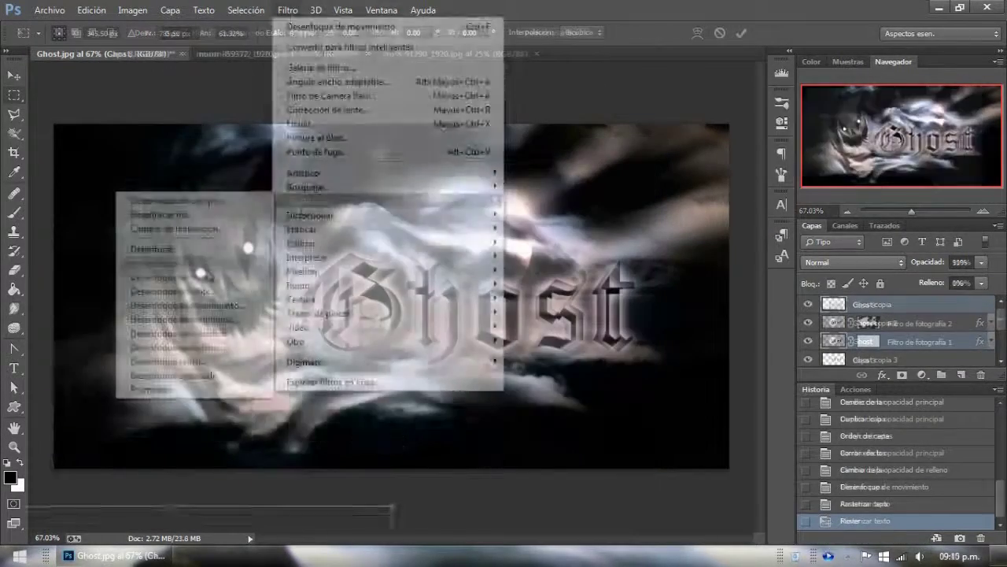
mouse_move(323, 283)
mouse_down()
mouse_move(259, 315)
mouse_move(258, 345)
mouse_up()
key(Return)
Invert the cross photo's surroundings via an inverse selection, then deselect and pick the Blur tool.
right_click(173, 230)
click(214, 366)
click(133, 10)
click(247, 237)
key(ctrl+d)
key(r)
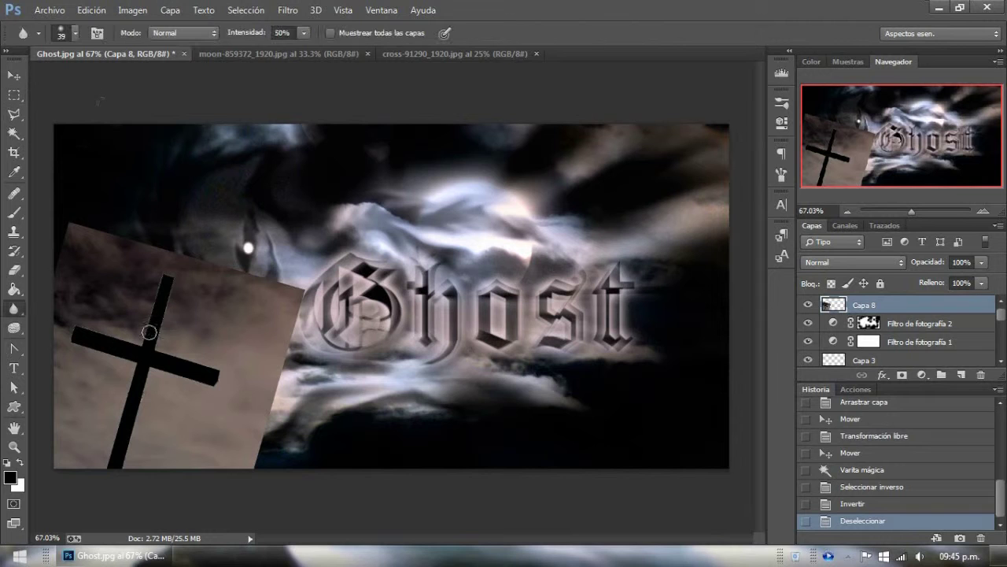
Darken the cross photo with legacy Brightness/Contrast, raising contrast to 28.
click(133, 9)
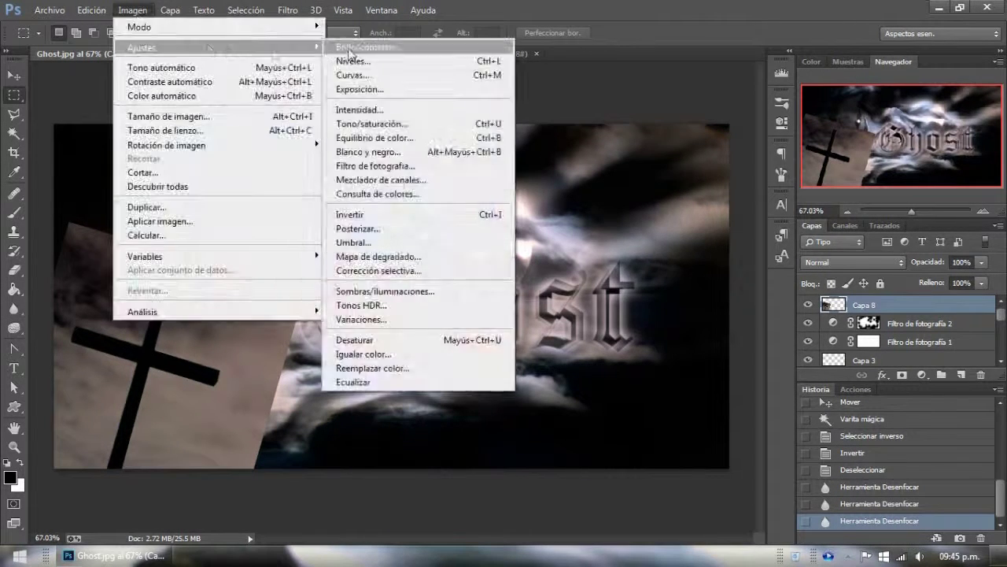
click(440, 46)
click(641, 313)
drag(710, 254, 704, 254)
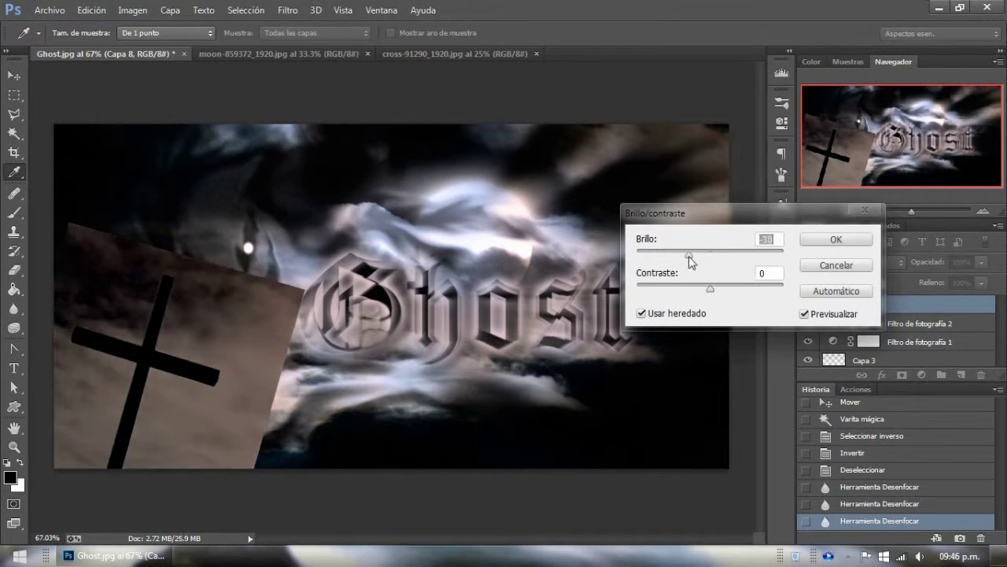
drag(710, 289, 730, 289)
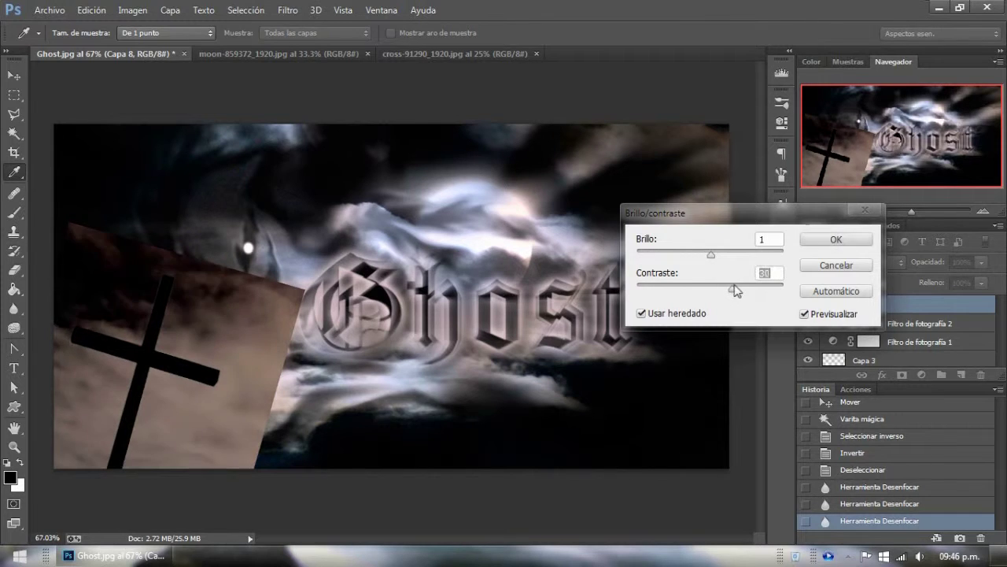
click(836, 239)
Lower the cross layer's opacity, erase the photo background beside it, and nudge it up-left.
key(6)
key(4)
key(e)
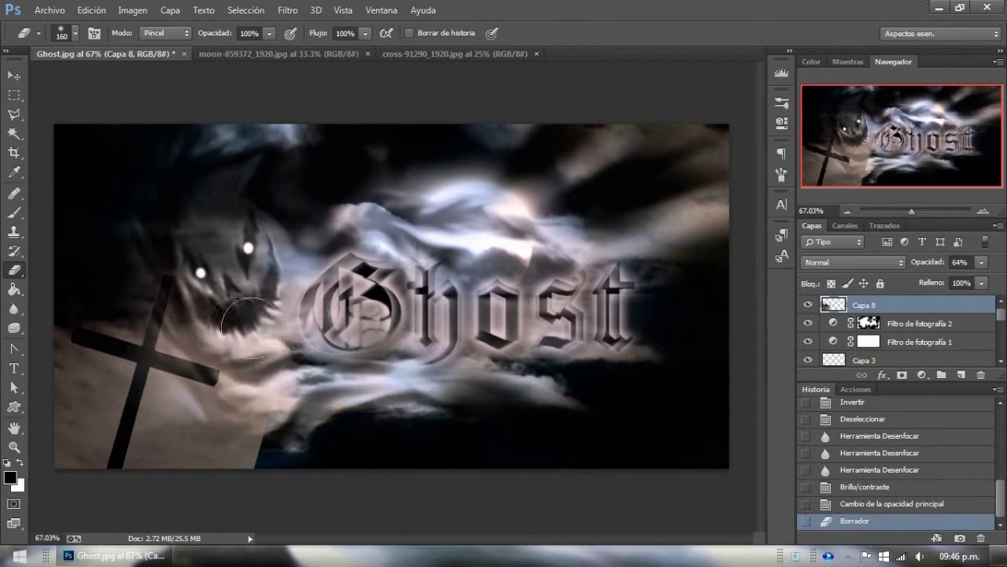
drag(78, 441, 91, 386)
drag(238, 335, 231, 325)
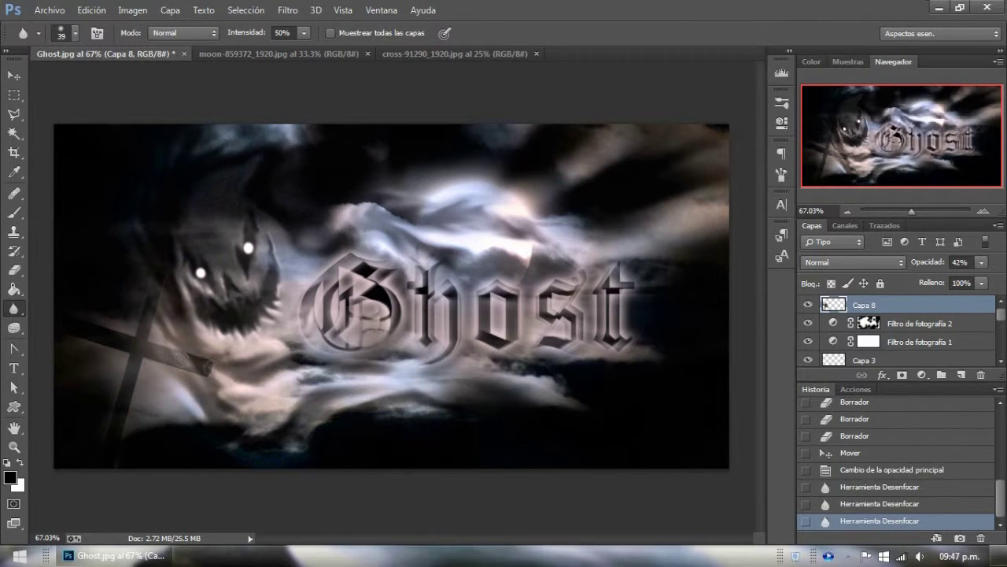
Duplicate the cross layer, move the copy, and enlarge it to 110%.
key(v)
key(ctrl+j)
drag(141, 362, 158, 354)
mouse_move(255, 206)
mouse_down()
mouse_move(287, 163)
mouse_move(226, 155)
mouse_up()
key(Return)
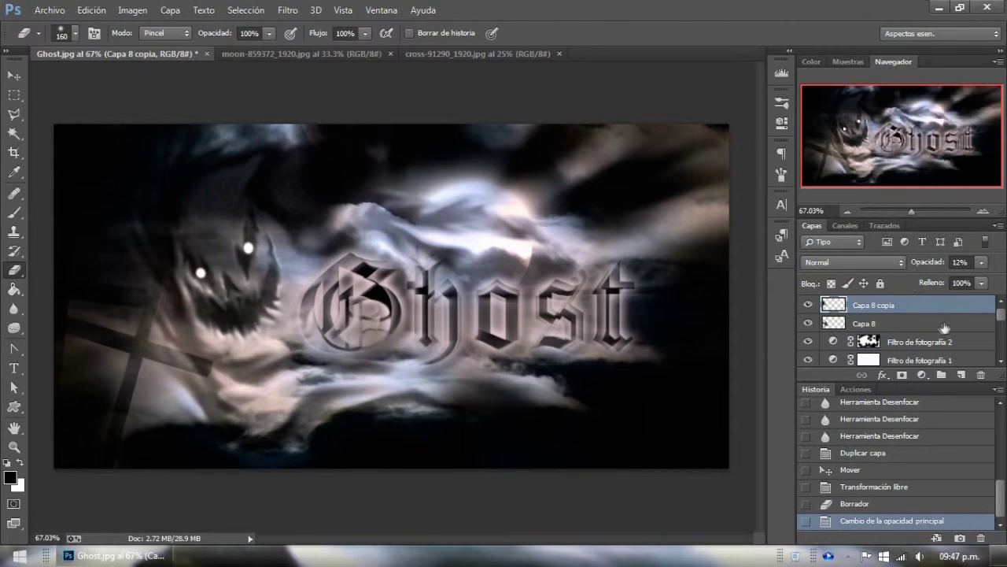
Duplicate the cross again, move it to the right side and tilt it at an angle.
key(ctrl+j)
drag(150, 362, 606, 354)
key(ctrl+t)
drag(732, 189, 691, 244)
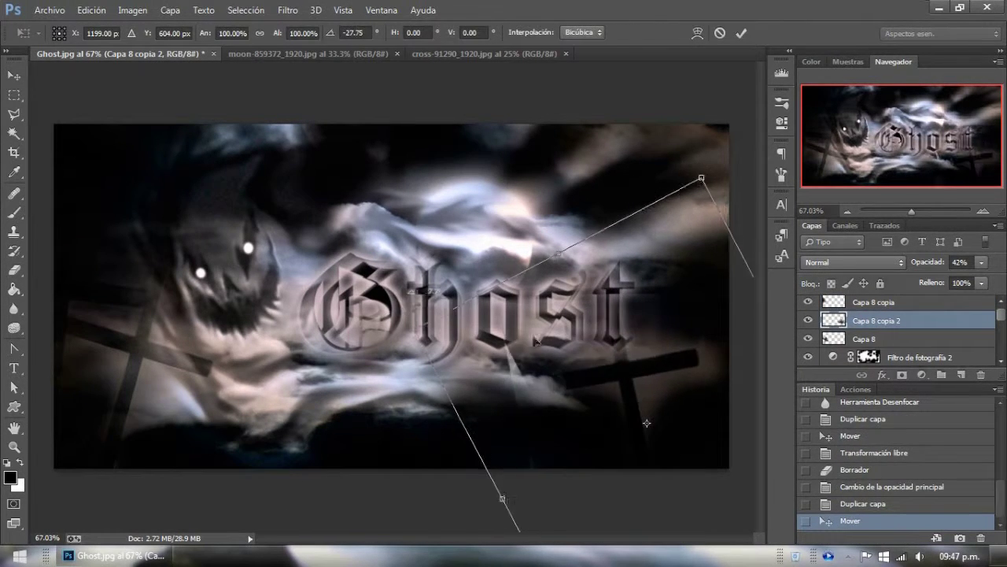
key(Return)
click(15, 271)
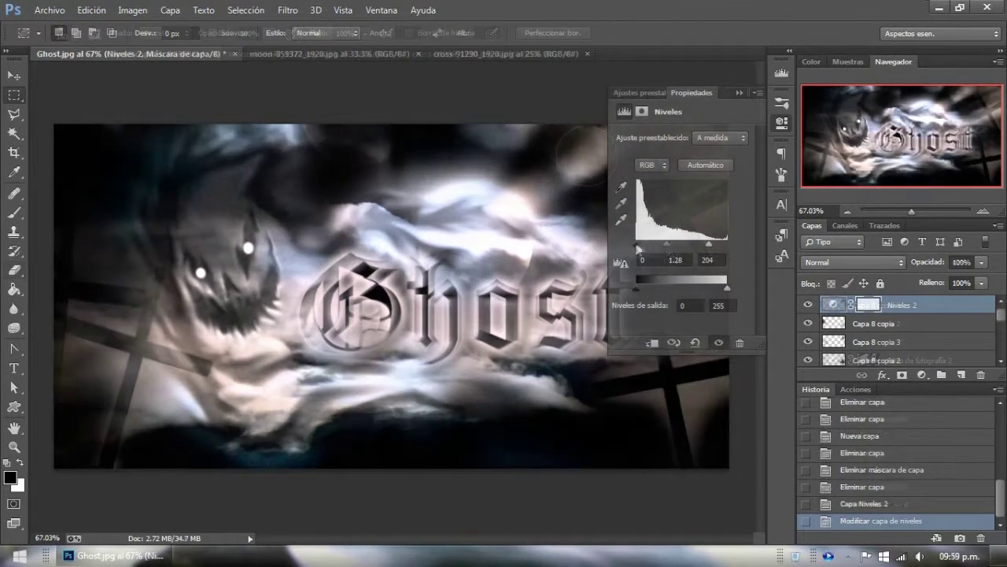
Brighten the clouds with a Levels adjustment on highlights and midtones.
drag(636, 245, 643, 245)
mouse_move(727, 244)
mouse_down()
mouse_move(645, 245)
mouse_move(660, 244)
mouse_up()
click(783, 126)
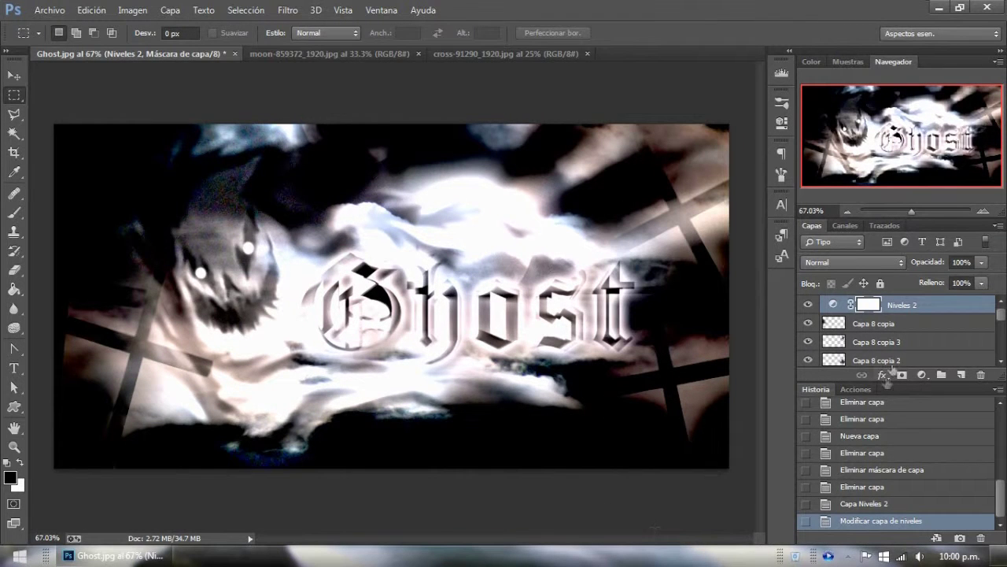
Erase parts of the cloud layer Capa 9, including the area right of the Ghost text.
drag(363, 316, 551, 315)
mouse_move(473, 354)
mouse_down()
mouse_move(180, 134)
mouse_move(720, 221)
mouse_up()
key(ctrl+alt+z)
key(ctrl+alt+z)
drag(570, 344, 504, 378)
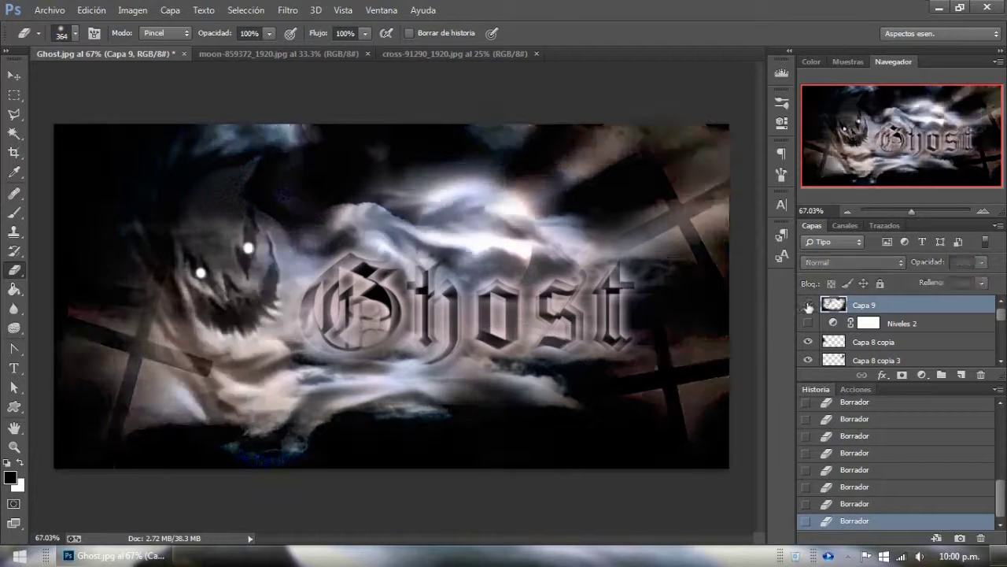
Add a Magenta photo filter layer set to Overlay blending at 67% opacity.
click(922, 375)
click(915, 242)
click(674, 136)
click(664, 301)
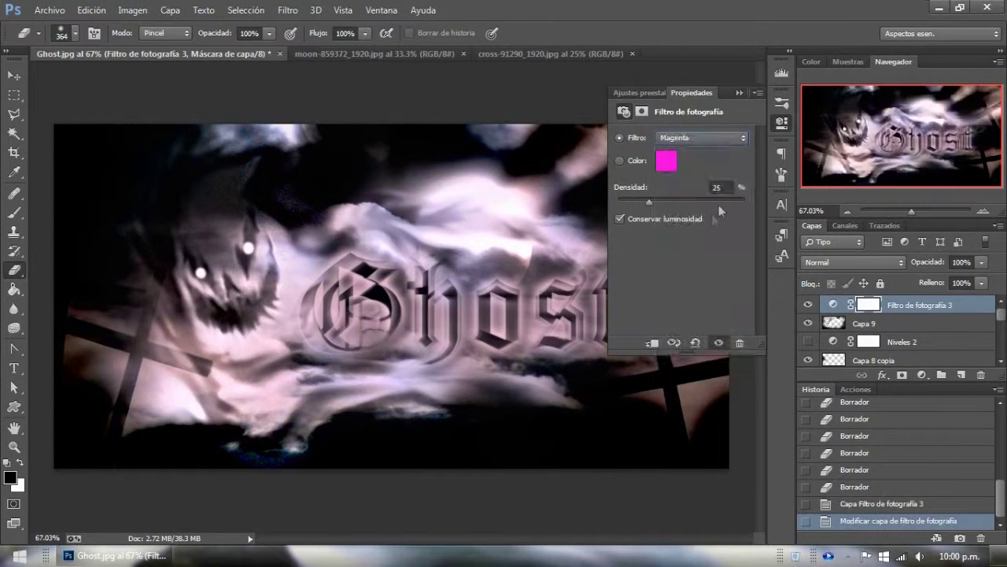
key(shift+alt+o)
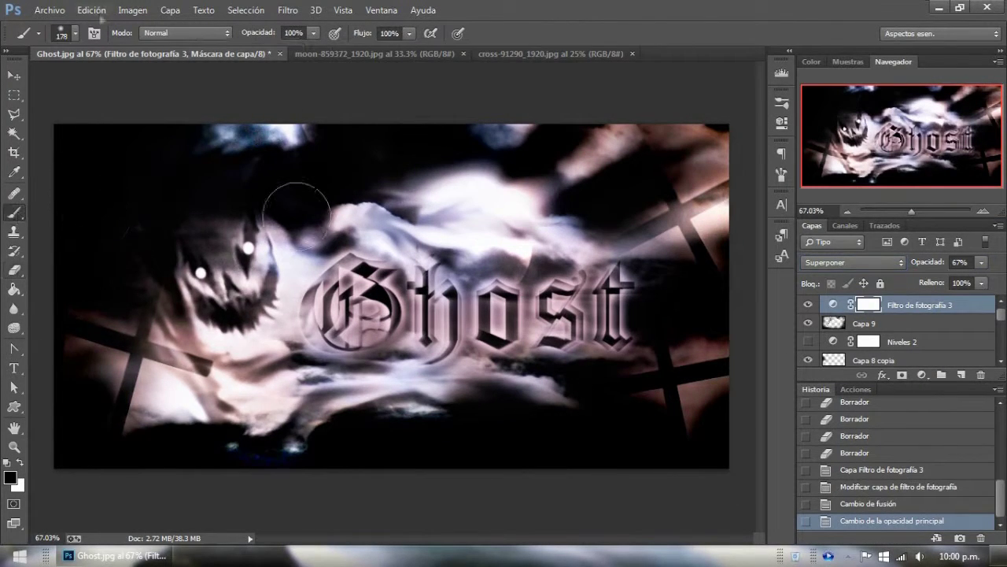